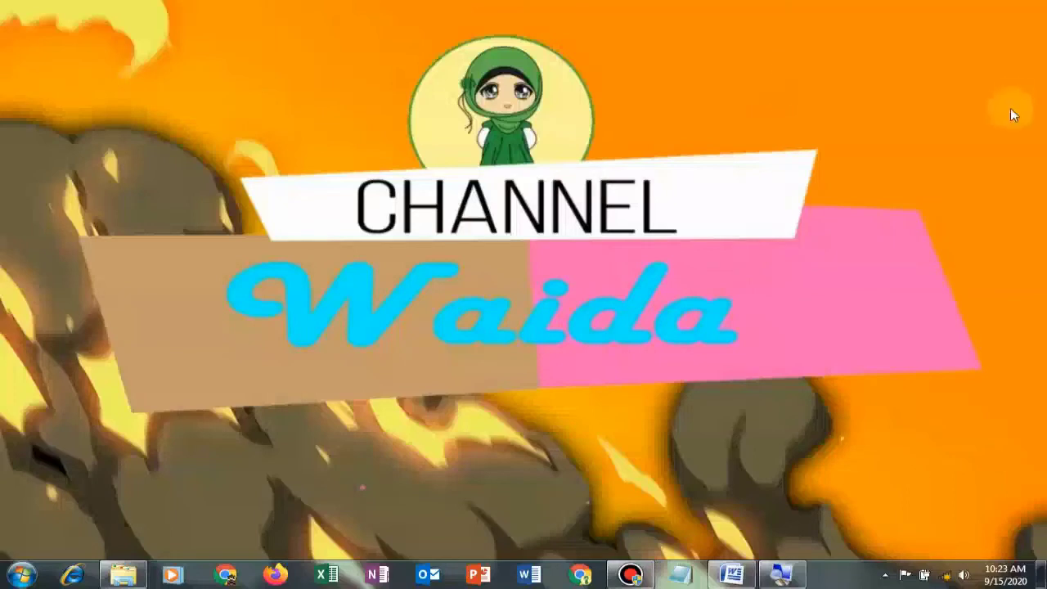
# Restore the Document1 window showing the Roman and Arabic page numbering title.
pyautogui.click(735, 571)
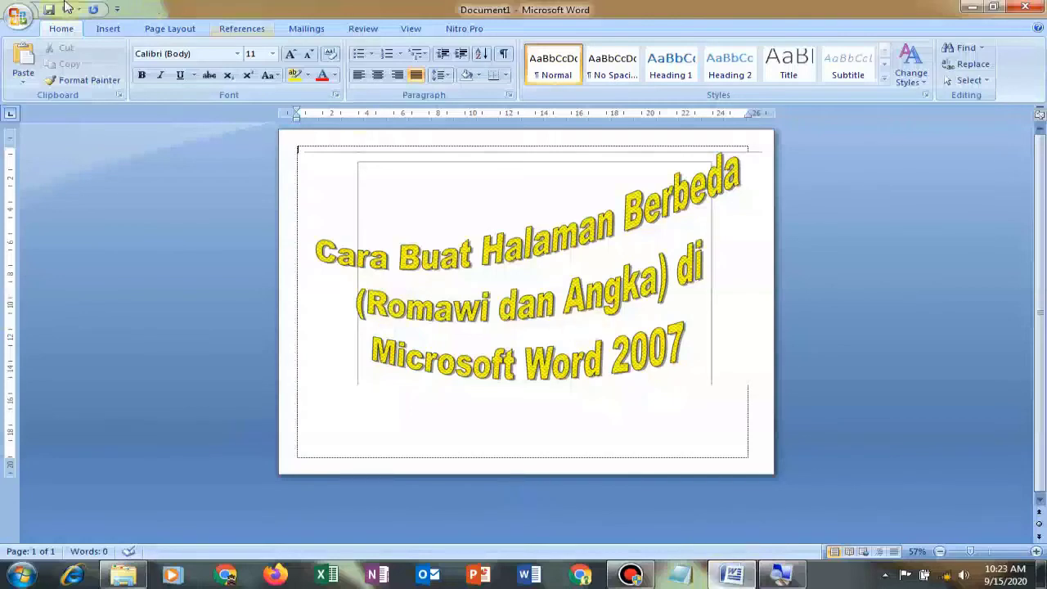
# Open the MAKALAH document from Recent Documents and look through its pages.
pyautogui.click(15, 15)
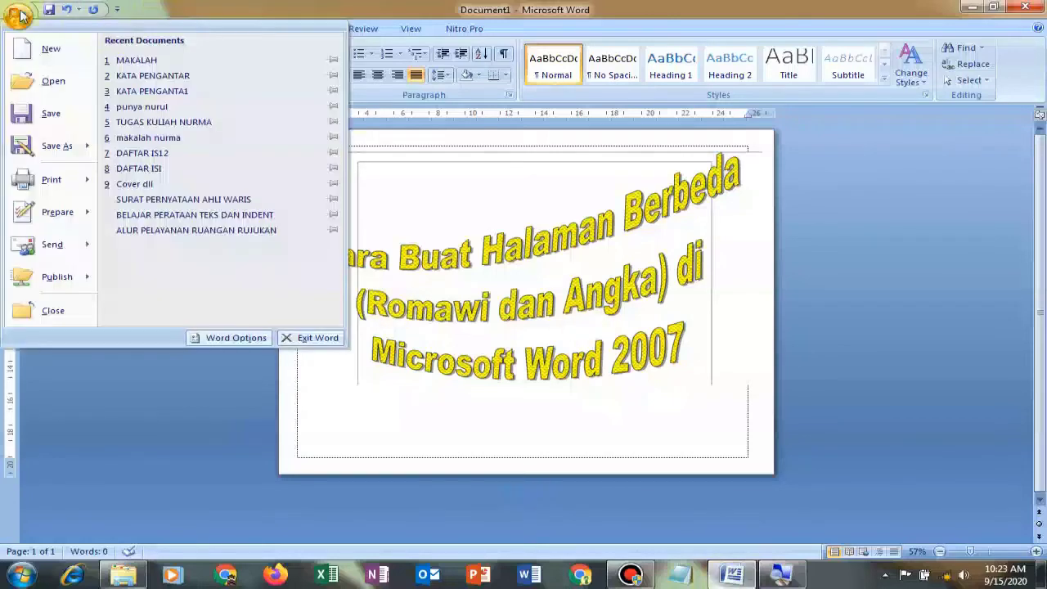
pyautogui.click(171, 57)
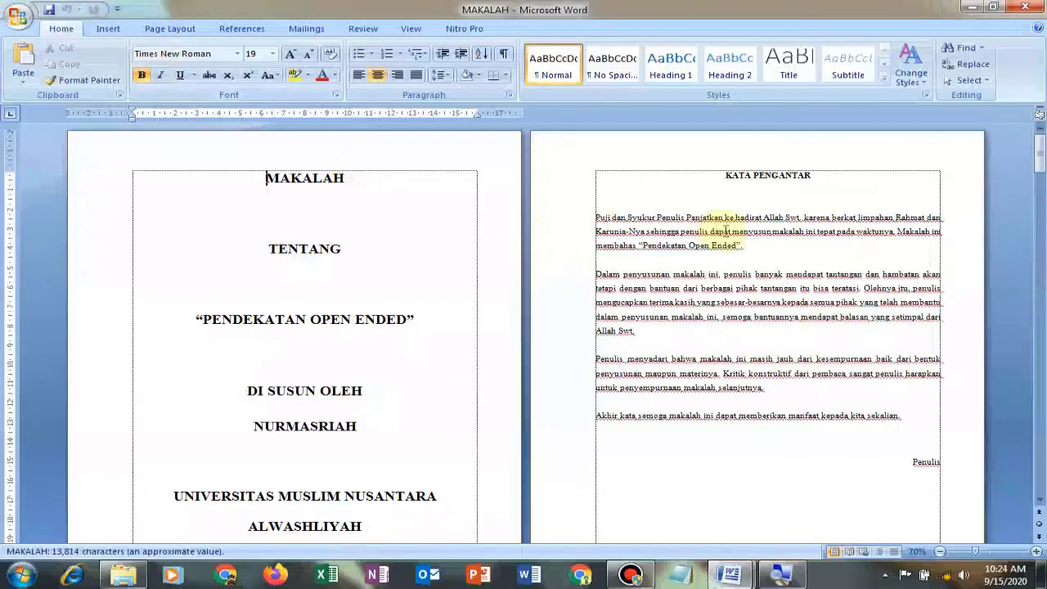
pyautogui.scroll(-2, 870, 241)
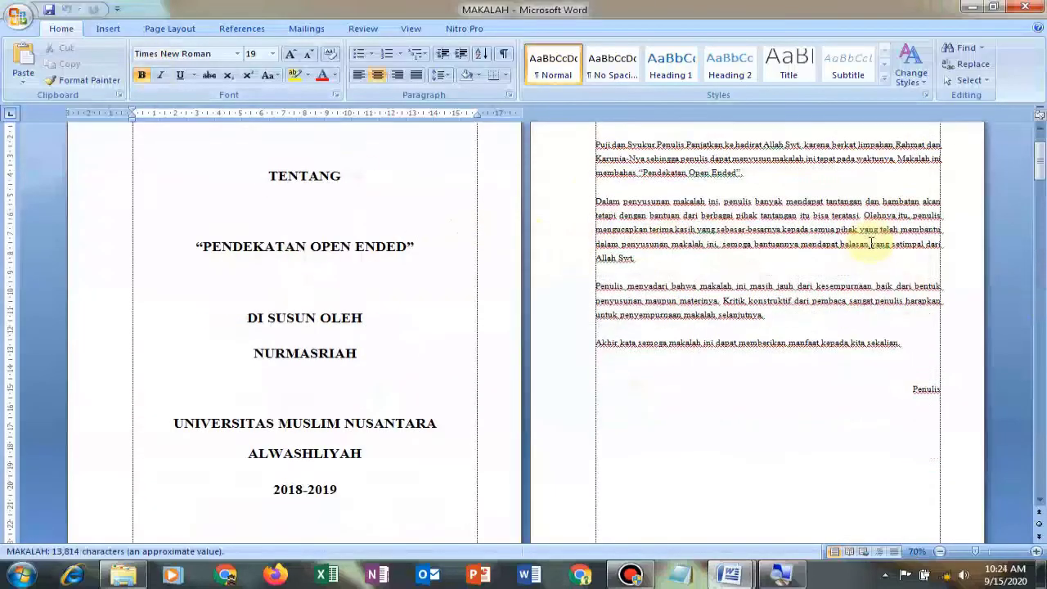
pyautogui.scroll(-3, 864, 241)
pyautogui.scroll(-5, 736, 261)
pyautogui.scroll(-5, 672, 283)
pyautogui.scroll(-2, 693, 265)
pyautogui.scroll(-6, 736, 255)
pyautogui.scroll(-3, 748, 253)
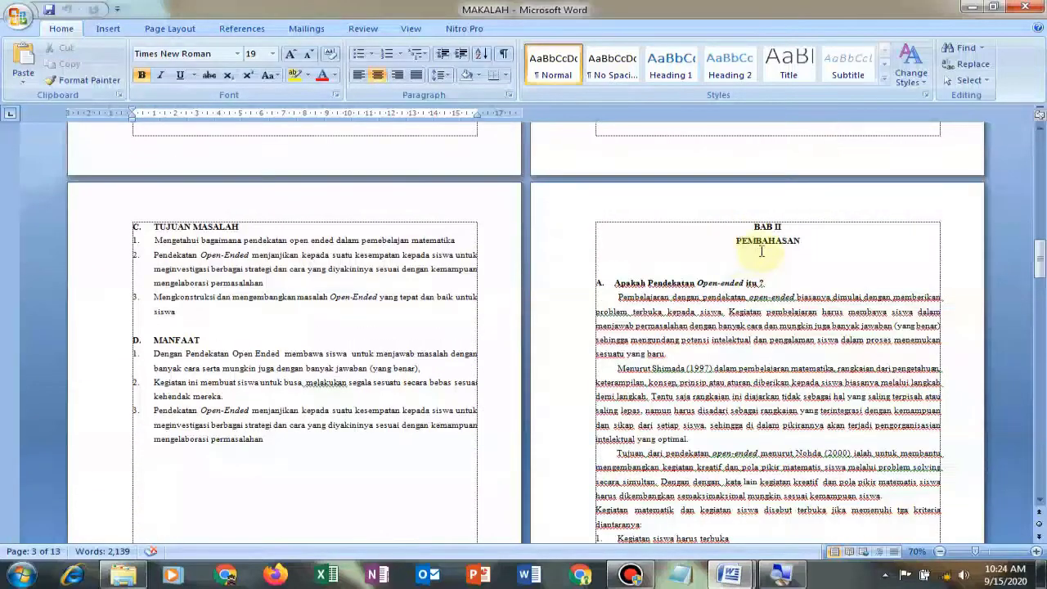
pyautogui.scroll(-2, 760, 251)
pyautogui.scroll(2, 759, 253)
pyautogui.scroll(3, 777, 251)
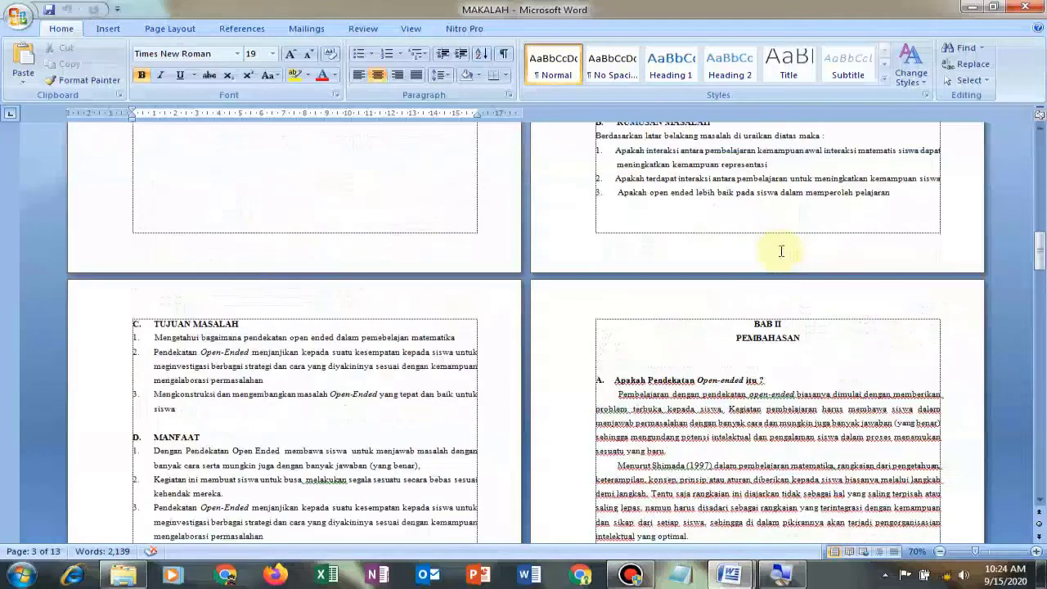
pyautogui.scroll(1, 613, 246)
pyautogui.scroll(3, 613, 249)
pyautogui.scroll(5, 616, 247)
pyautogui.scroll(5, 615, 248)
pyautogui.scroll(3, 614, 242)
pyautogui.scroll(5, 619, 251)
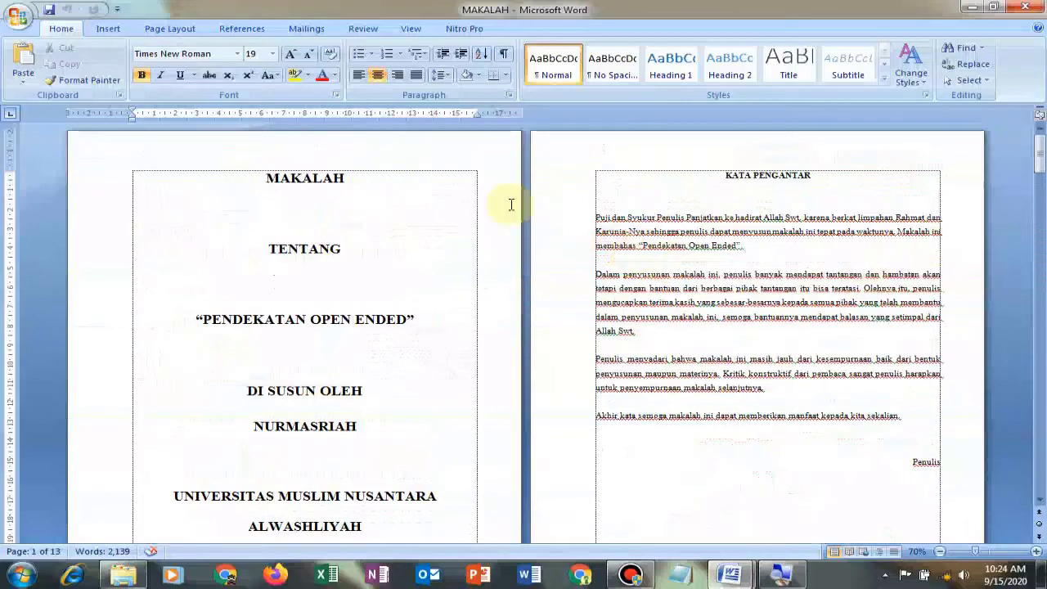
# Add centred Plain Number 2 page numbers at the bottom of every page.
pyautogui.click(109, 31)
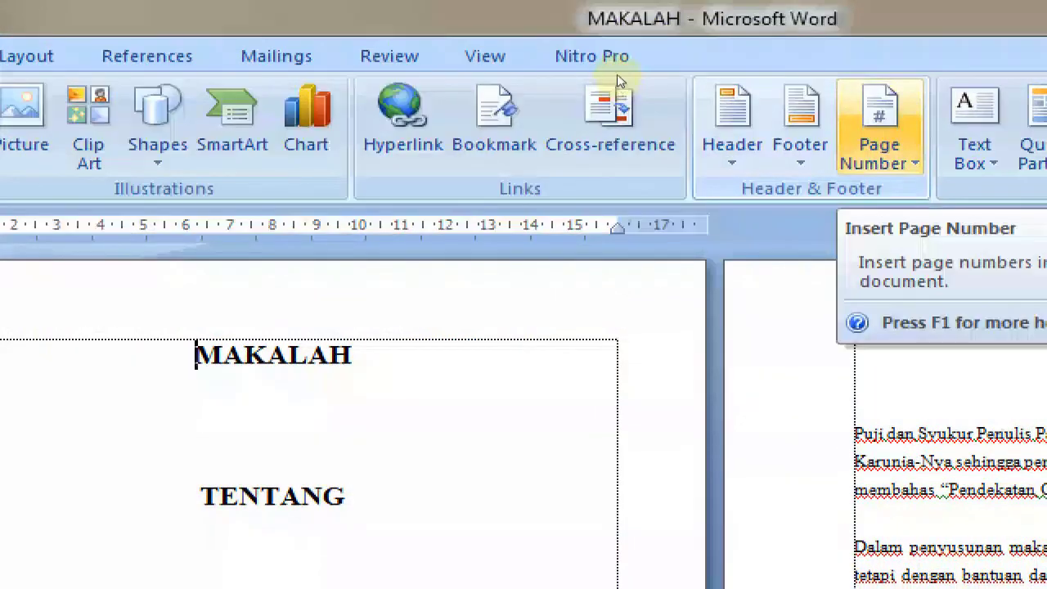
pyautogui.click(879, 131)
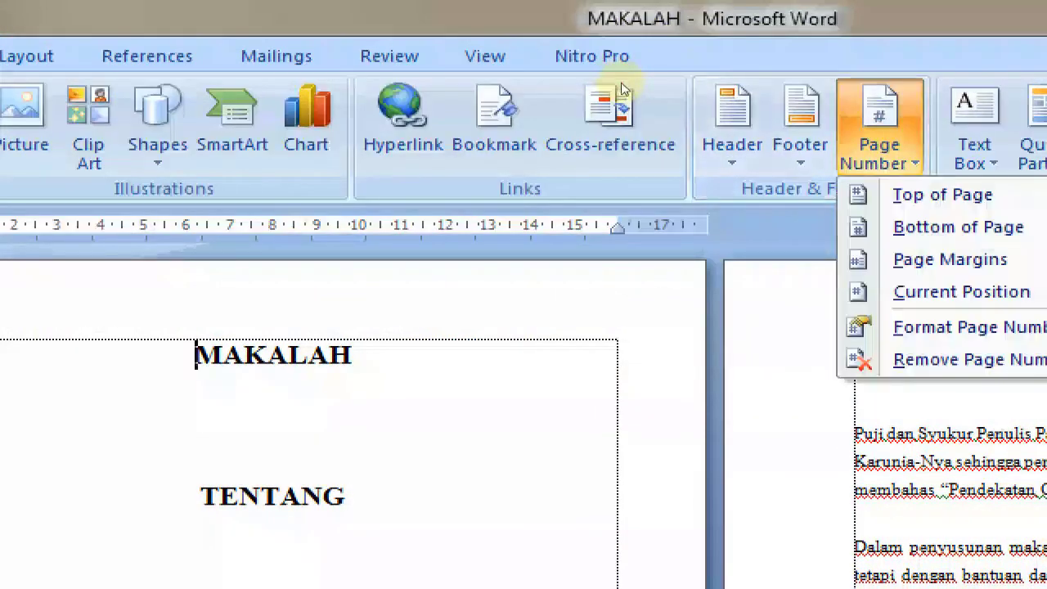
pyautogui.press('Down')
pyautogui.press('Down')
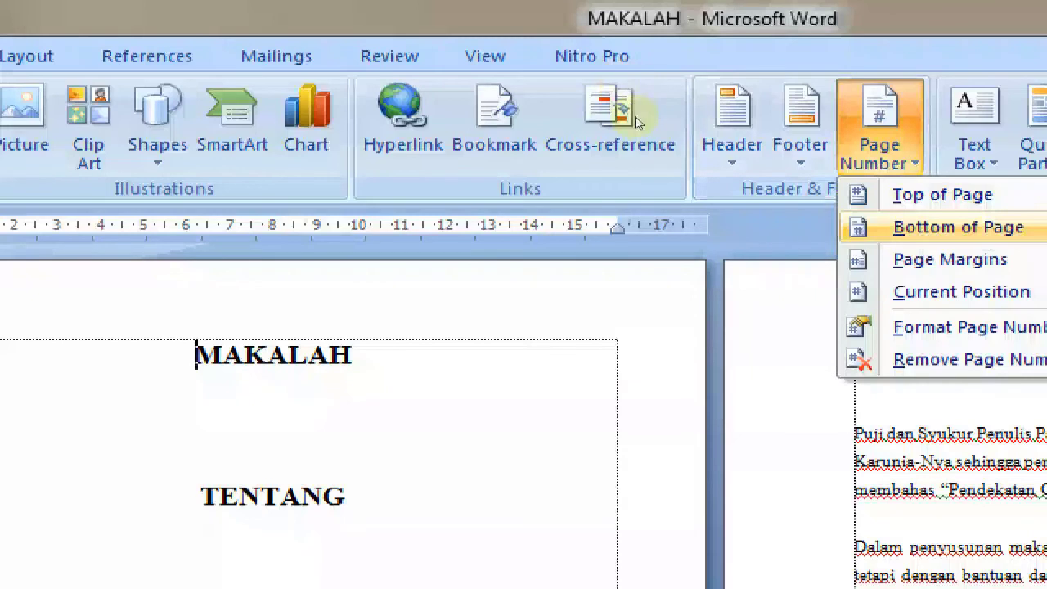
pyautogui.press('Right')
pyautogui.press('Down')
pyautogui.press('Down')
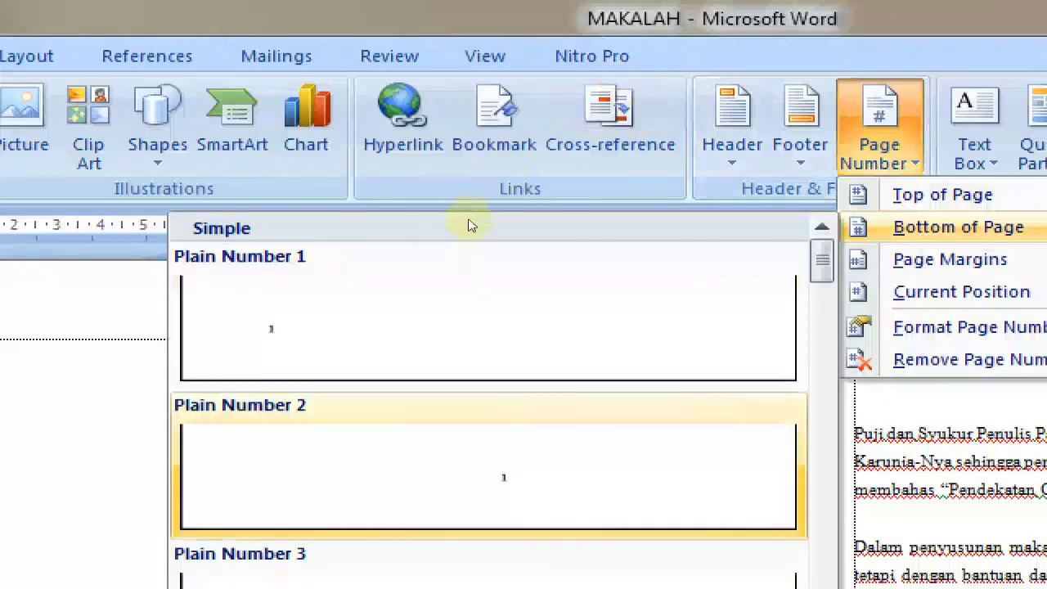
pyautogui.press('Return')
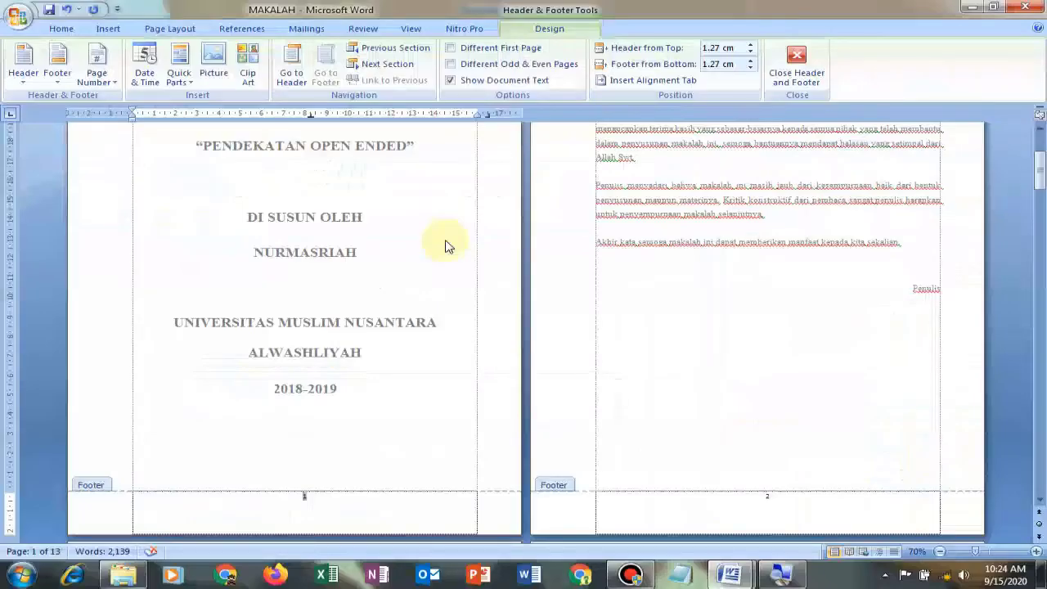
# Check the footer page numbers across the pages, then return to the body text.
pyautogui.click(825, 402)
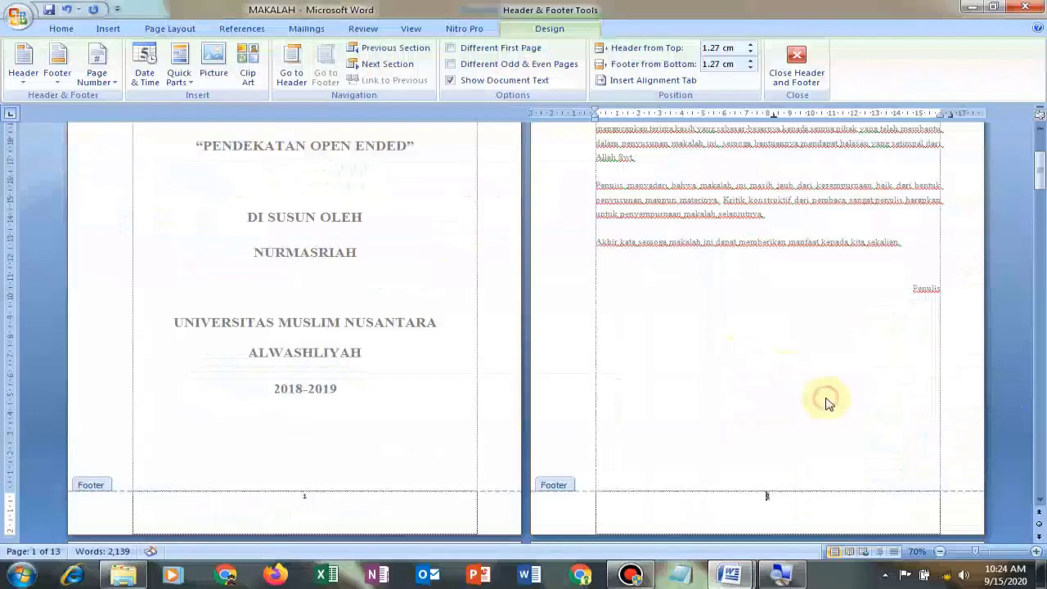
pyautogui.scroll(-5, 826, 401)
pyautogui.scroll(-4, 825, 398)
pyautogui.scroll(-4, 817, 393)
pyautogui.scroll(-6, 810, 389)
pyautogui.scroll(-3, 805, 387)
pyautogui.scroll(-2, 806, 387)
pyautogui.scroll(-4, 797, 382)
pyautogui.scroll(-6, 798, 384)
pyautogui.scroll(8, 798, 384)
pyautogui.scroll(8, 793, 378)
pyautogui.scroll(8, 793, 377)
pyautogui.scroll(5, 795, 380)
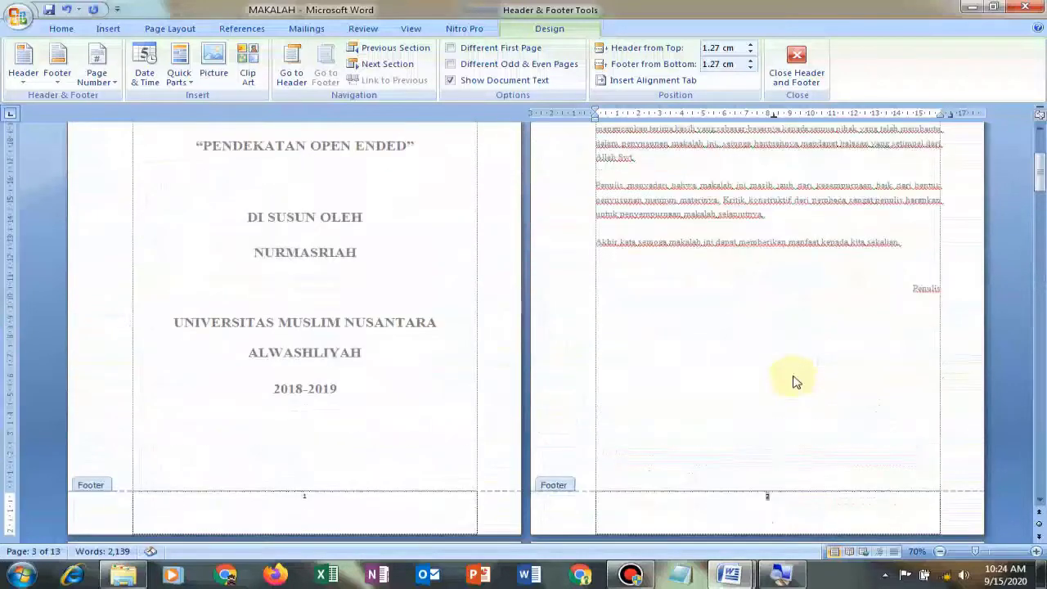
pyautogui.scroll(5, 794, 382)
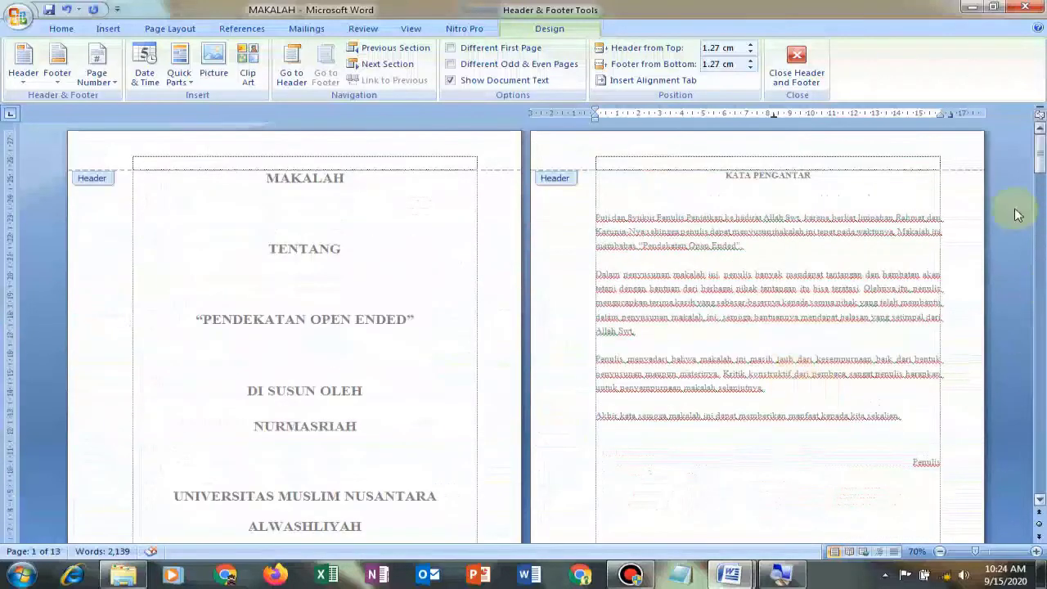
pyautogui.scroll(-4, 733, 239)
pyautogui.scroll(-3, 732, 237)
pyautogui.scroll(-4, 732, 237)
pyautogui.scroll(-1, 728, 237)
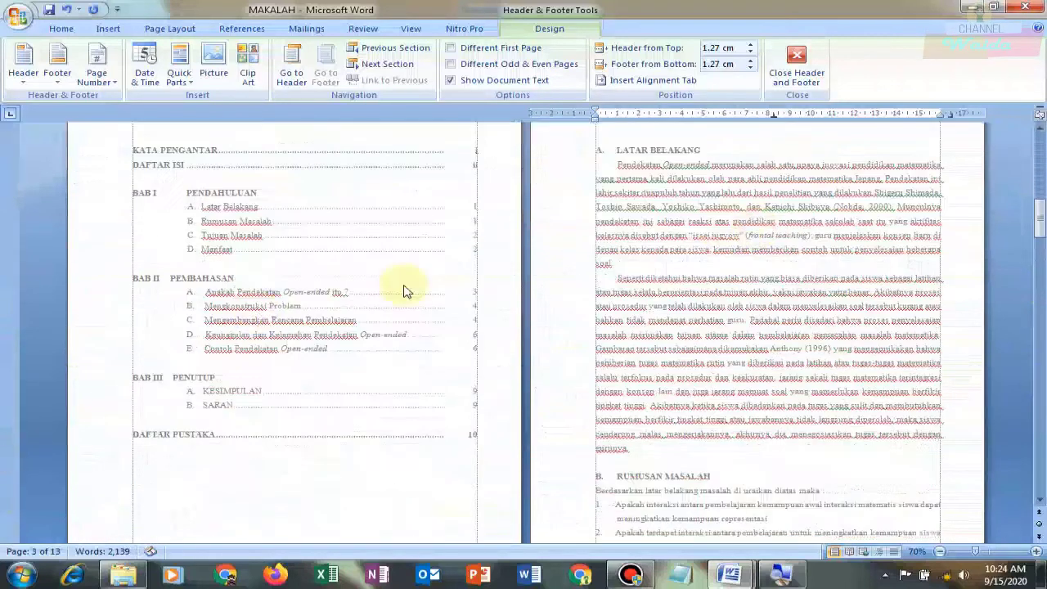
pyautogui.scroll(-3, 238, 321)
pyautogui.scroll(2, 235, 321)
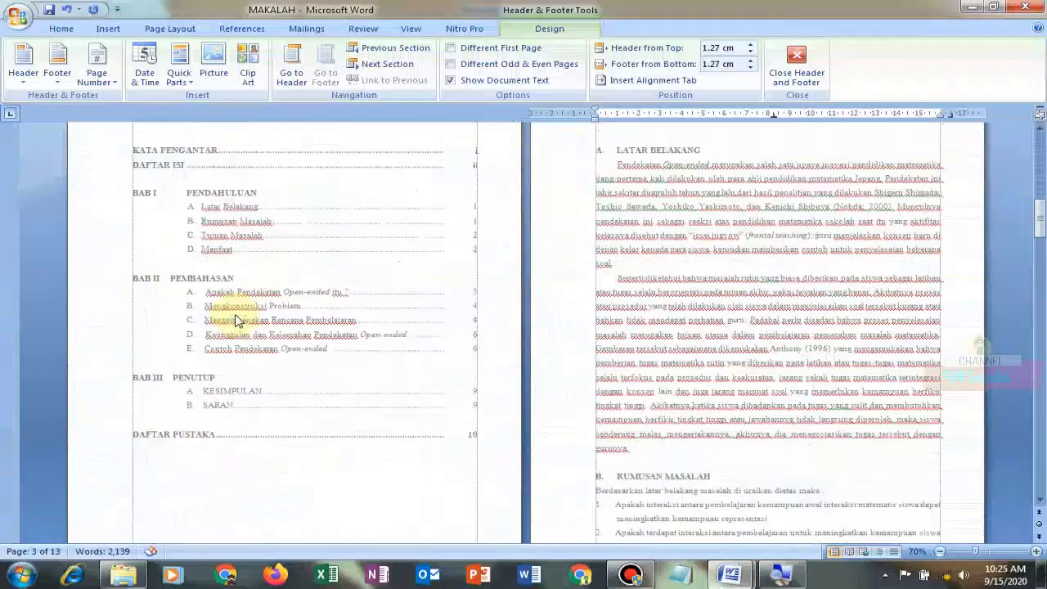
pyautogui.scroll(7, 246, 315)
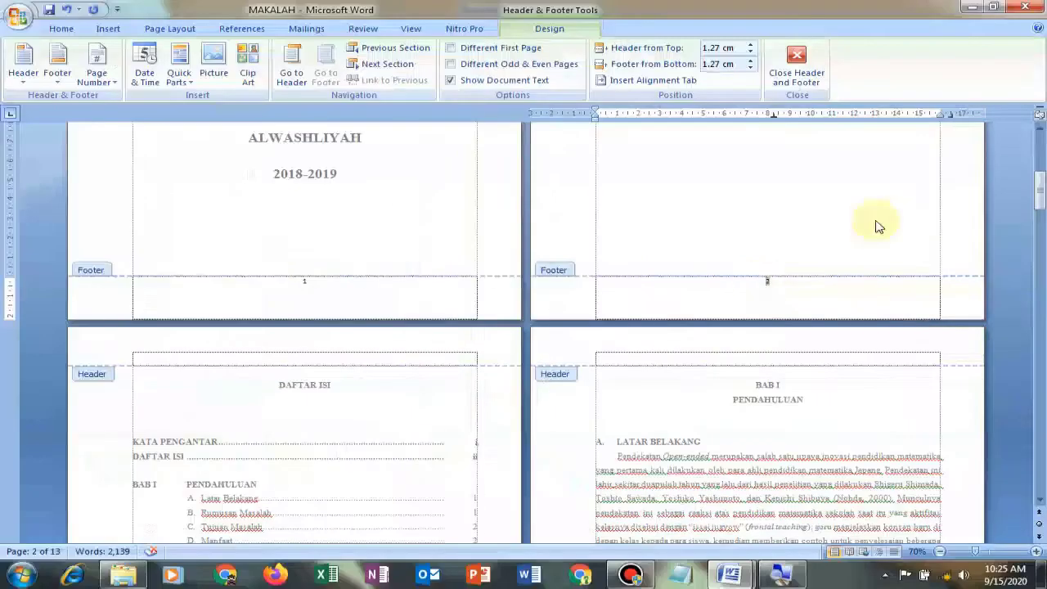
pyautogui.moveTo(1038, 192); pyautogui.dragTo(1040, 145)
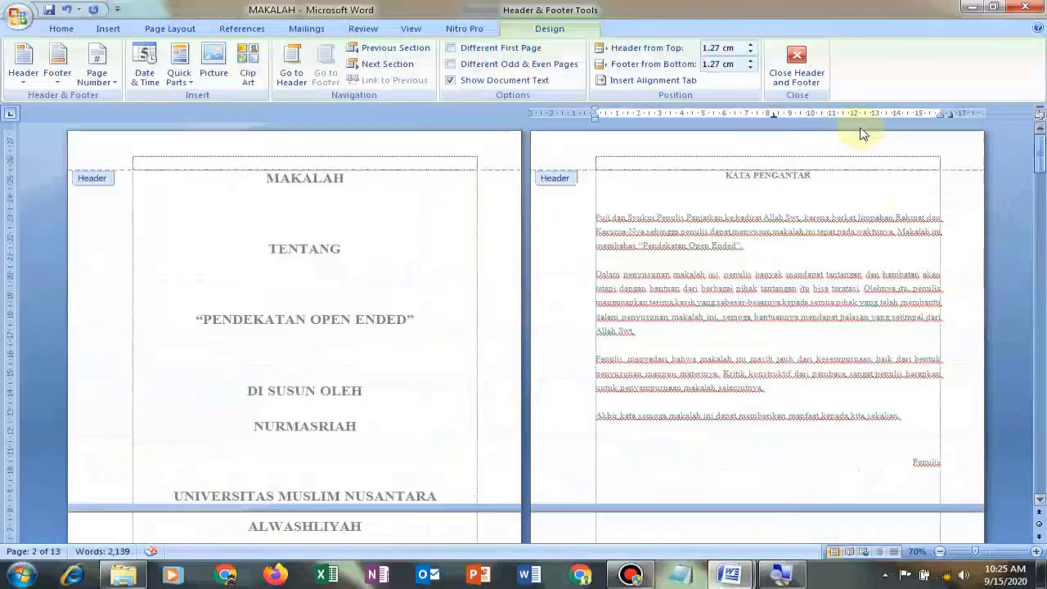
pyautogui.doubleClick(742, 192)
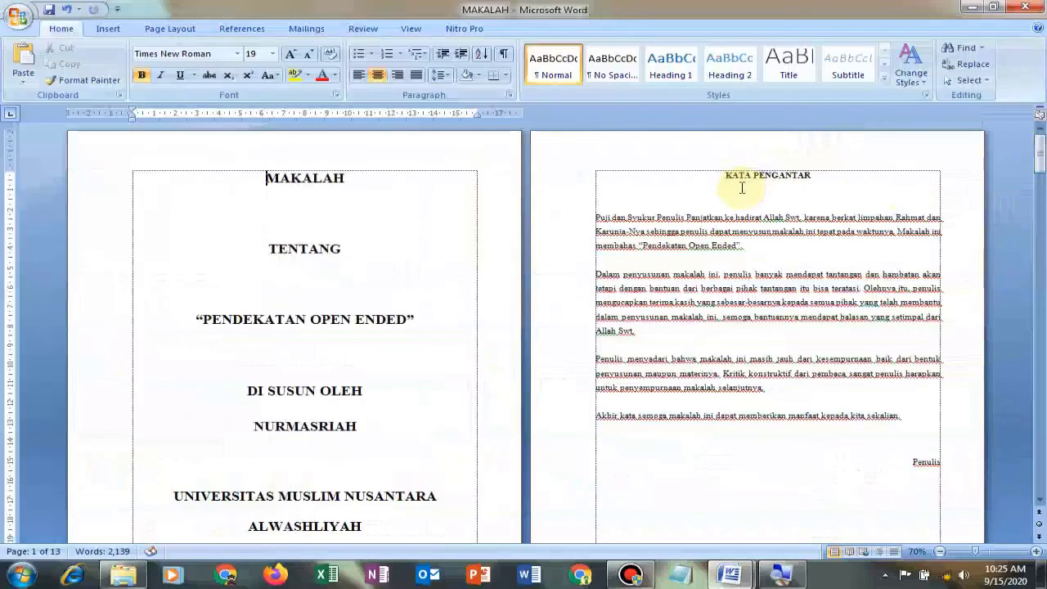
# Insert a Next Page section break before the KATA PENGANTAR heading.
pyautogui.click(724, 172)
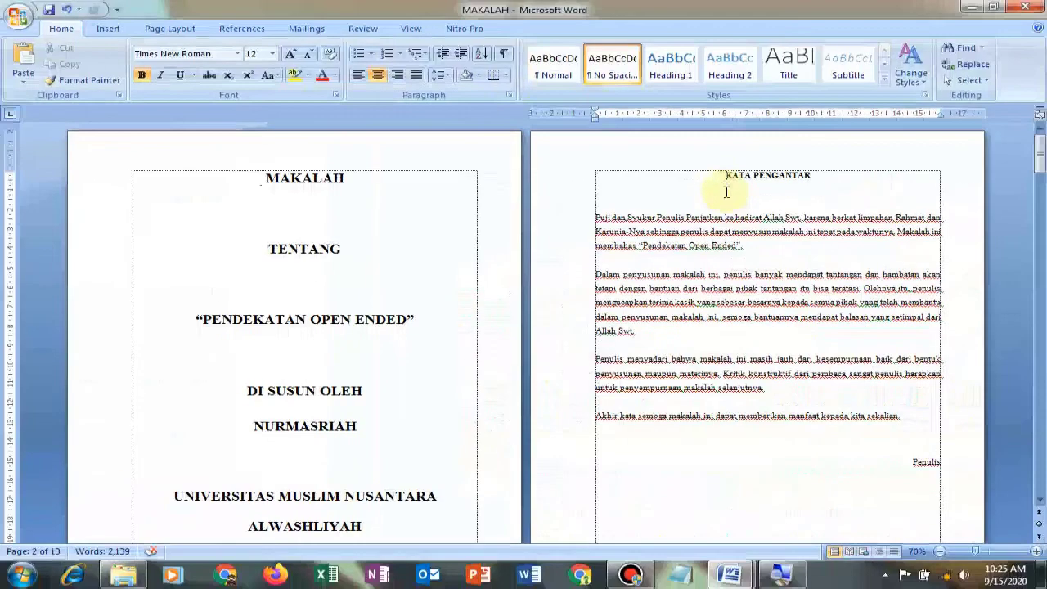
pyautogui.click(188, 31)
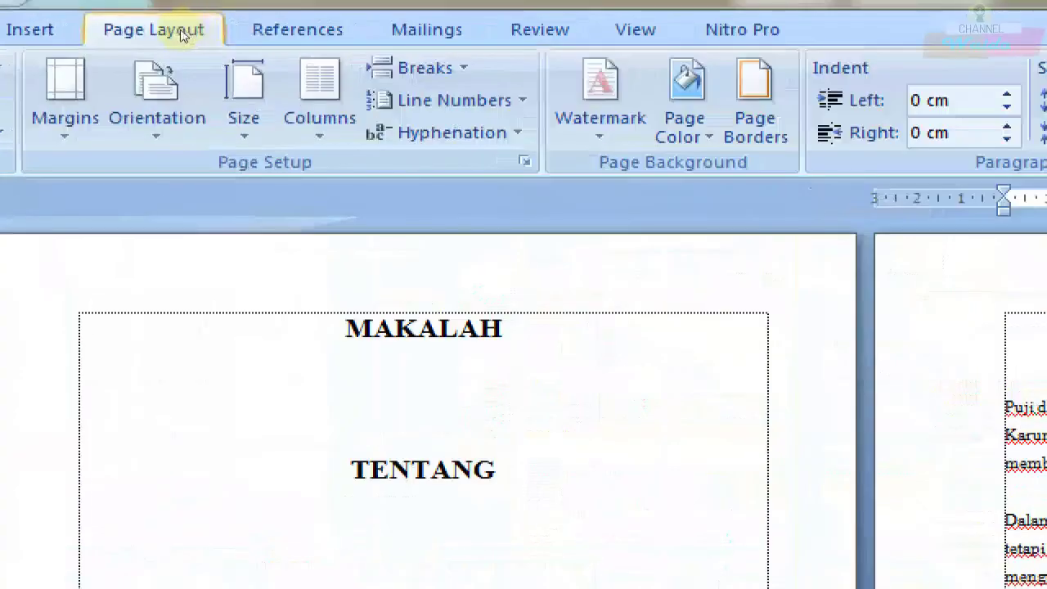
pyautogui.click(327, 52)
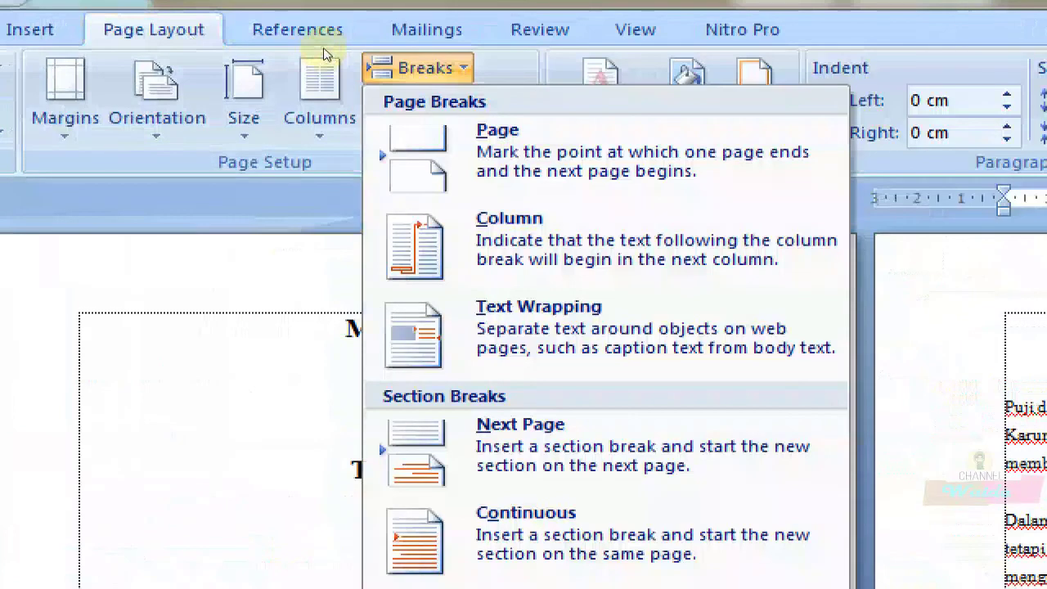
pyautogui.click(353, 235)
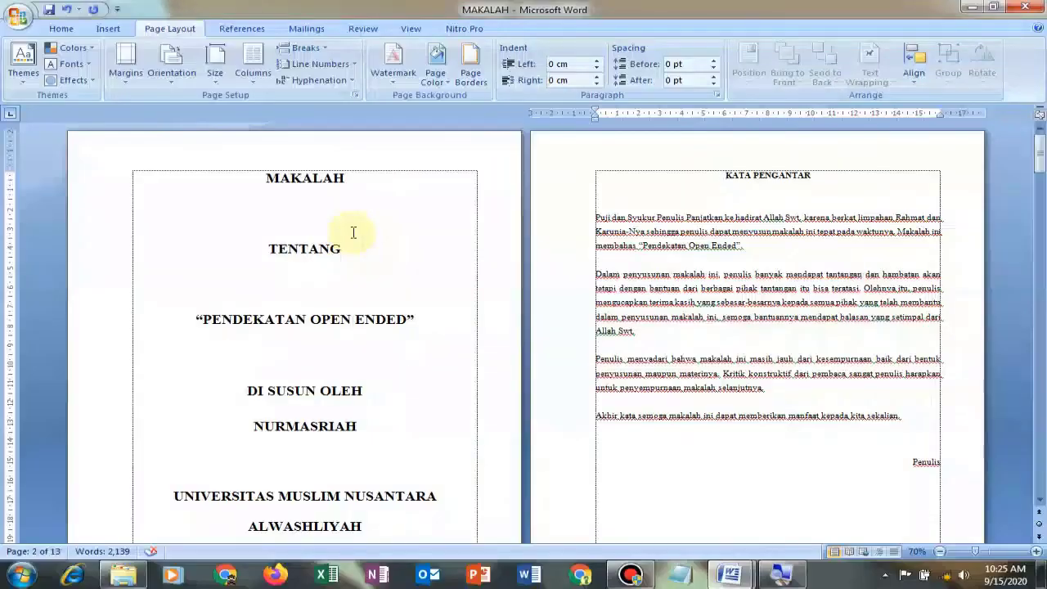
# Edit the KATA PENGANTAR page footer again with the Insert commands showing.
pyautogui.scroll(-2, 353, 233)
pyautogui.scroll(-3, 567, 273)
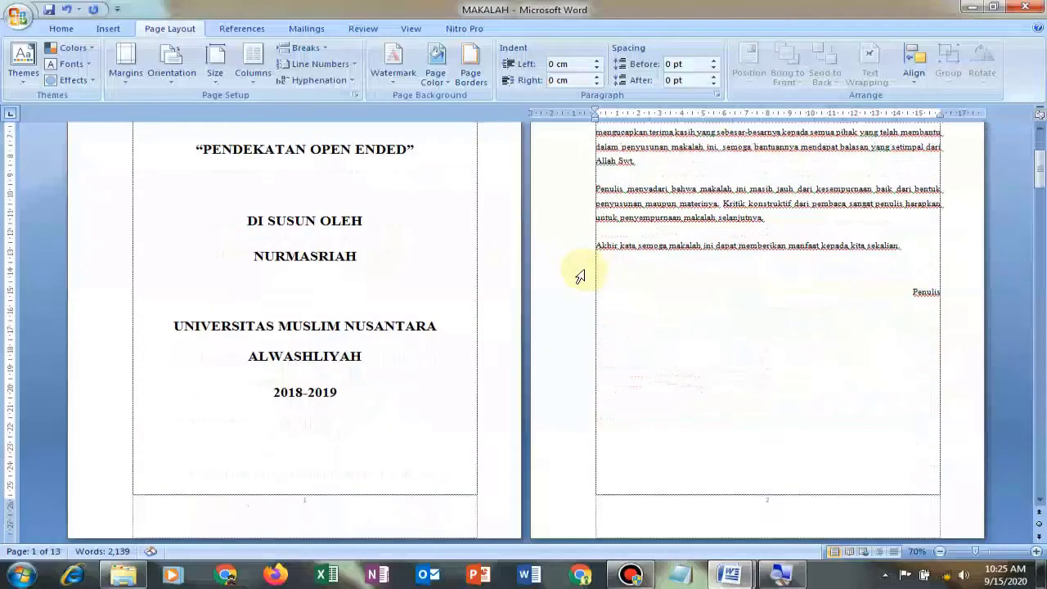
pyautogui.scroll(-1, 763, 342)
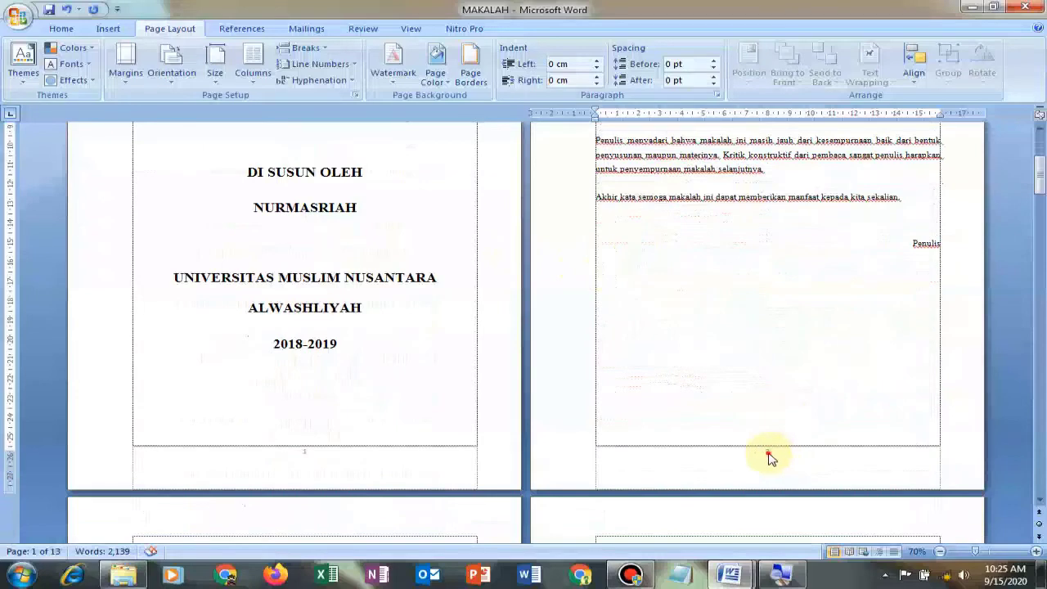
pyautogui.doubleClick(769, 458)
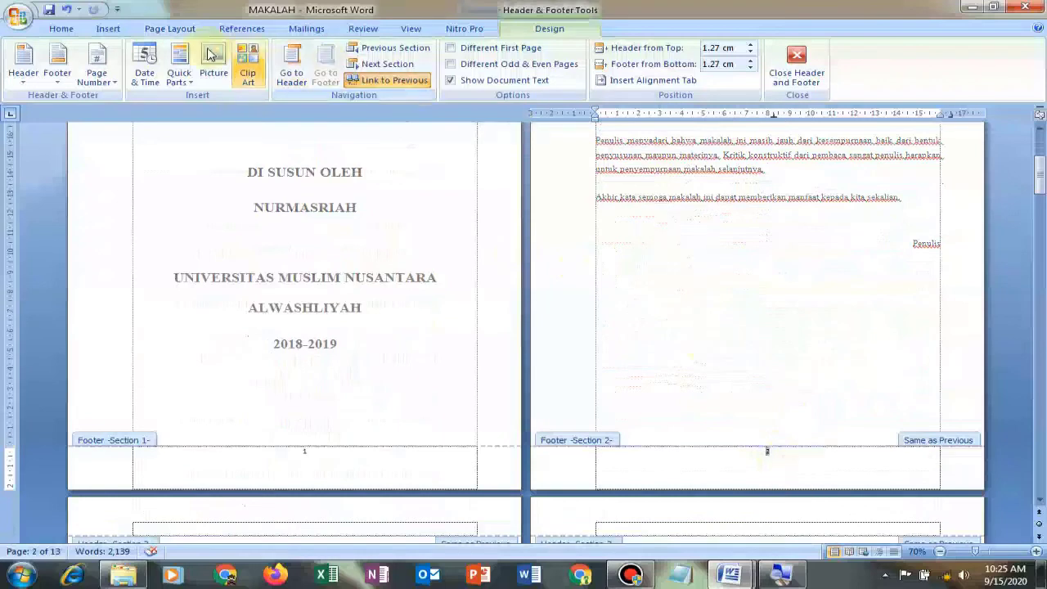
pyautogui.click(106, 29)
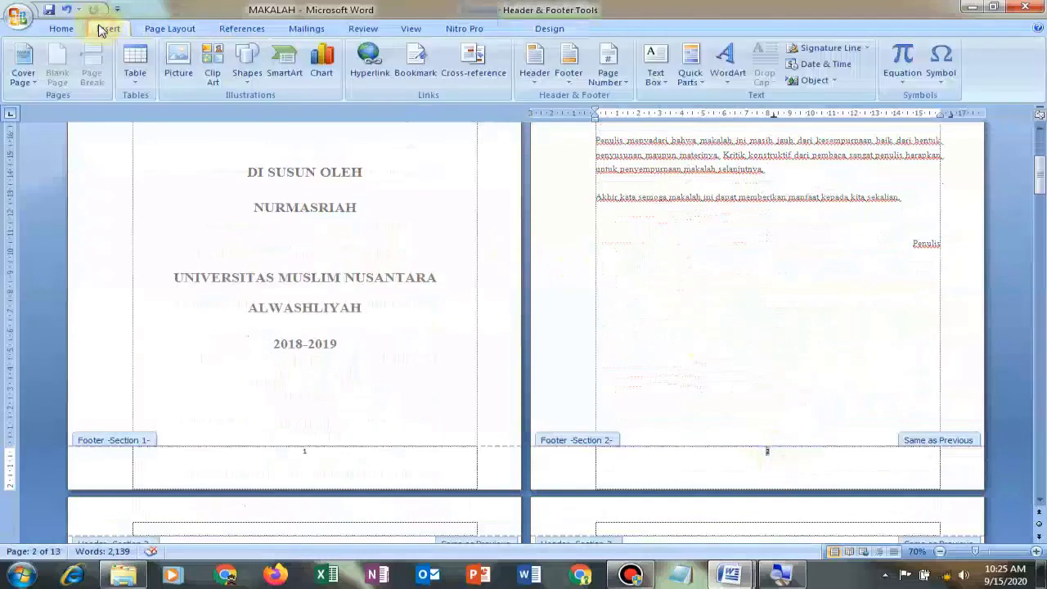
# Format section 2 page numbers as lowercase Roman numerals i, ii, iii, starting at i.
pyautogui.click(621, 77)
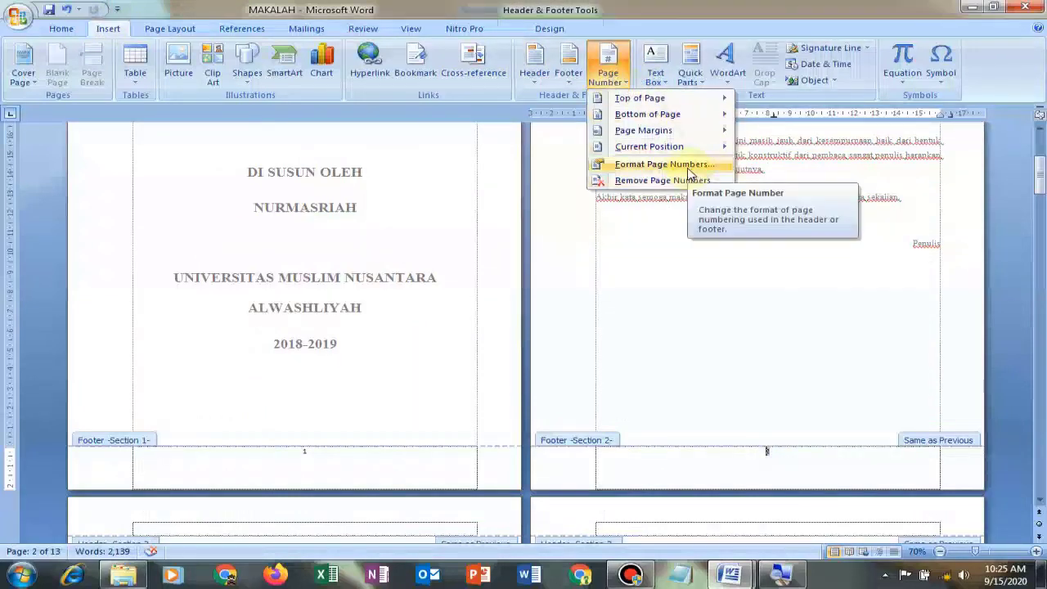
pyautogui.click(689, 167)
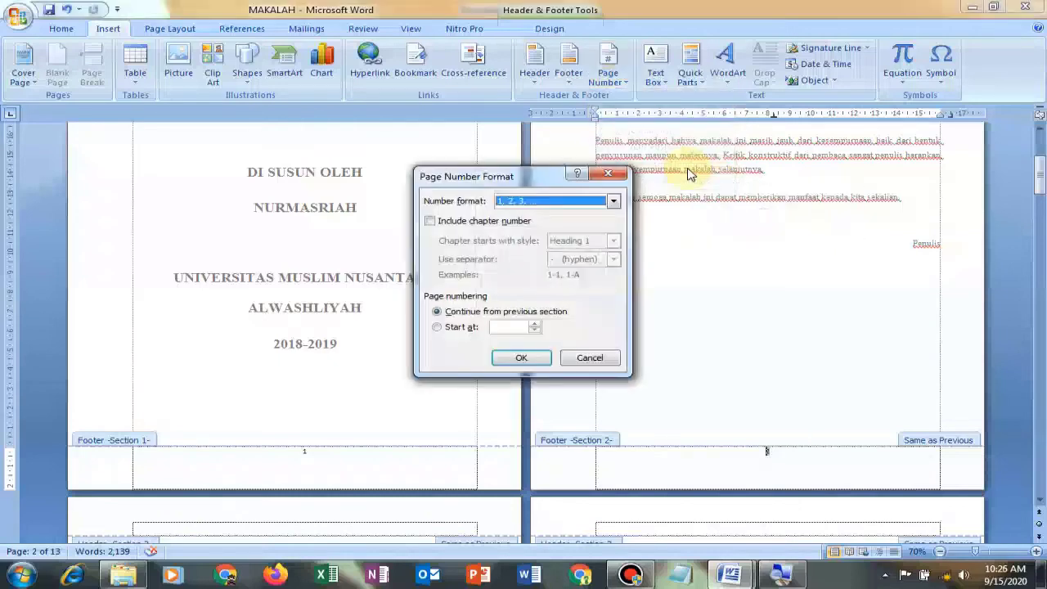
pyautogui.click(618, 198)
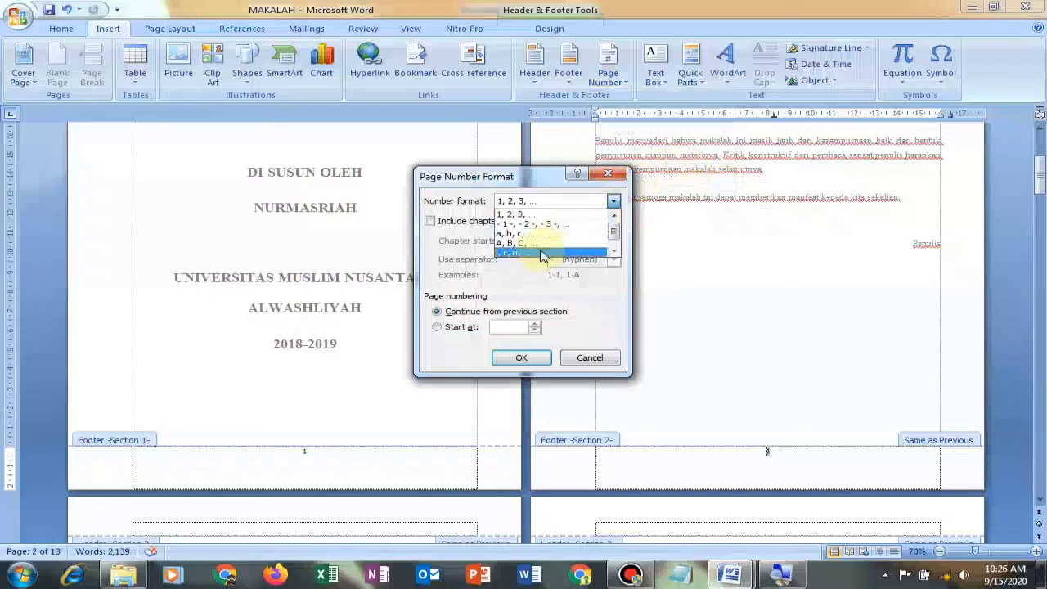
pyautogui.click(541, 253)
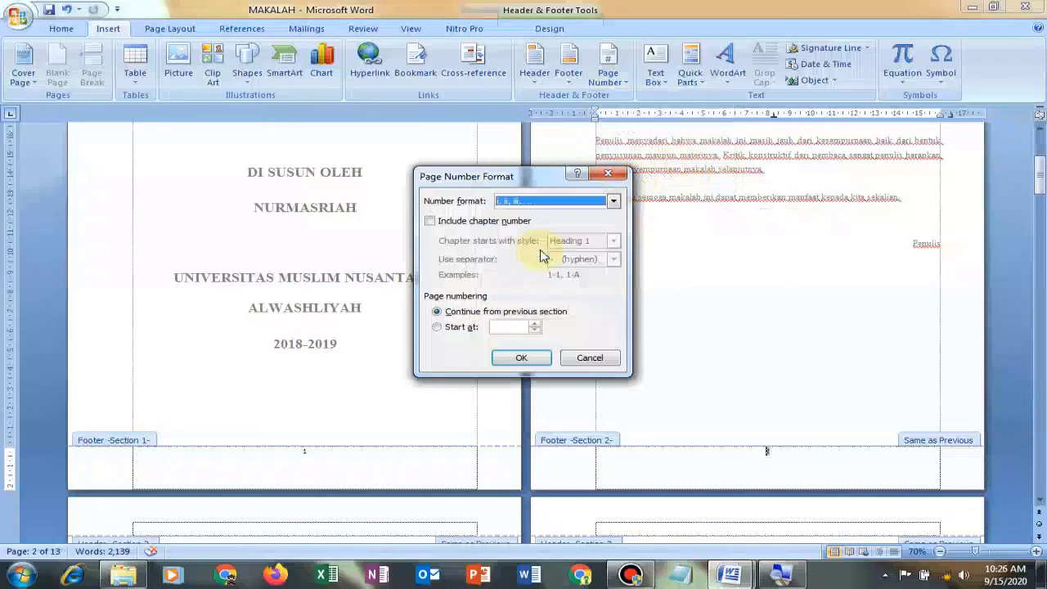
pyautogui.click(440, 327)
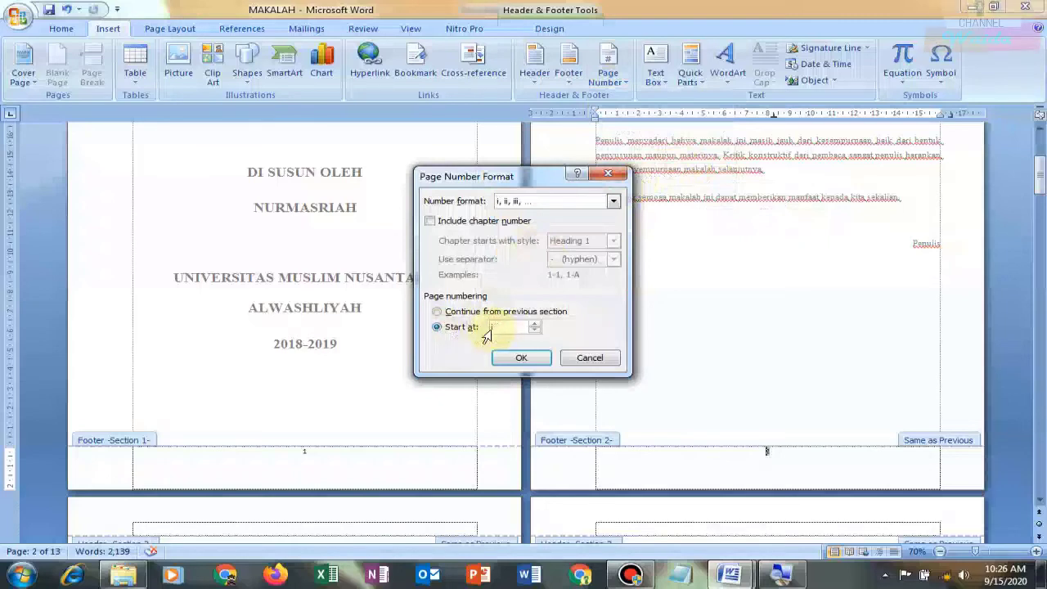
pyautogui.click(515, 359)
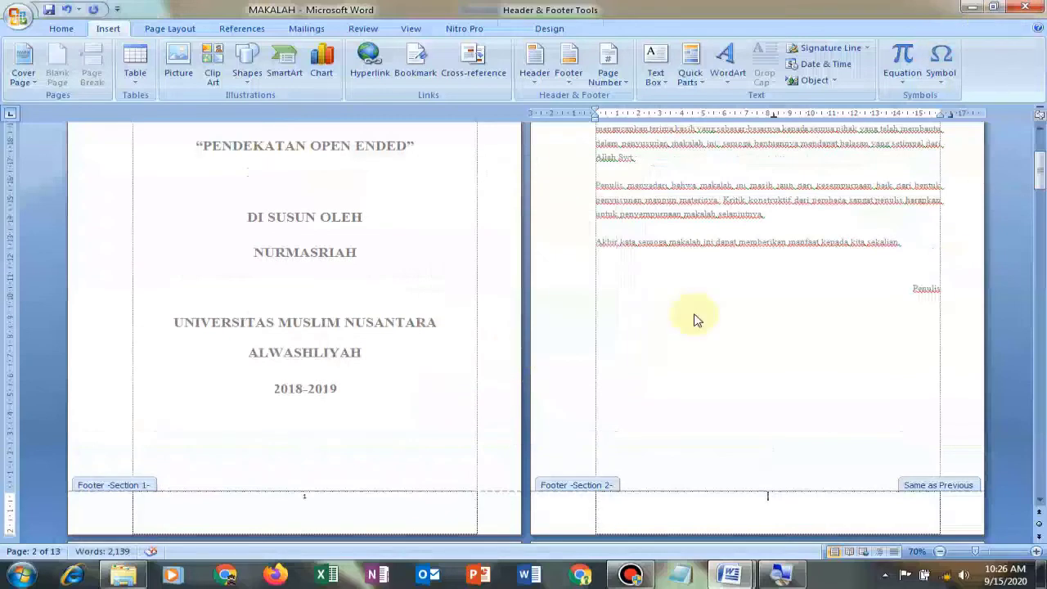
# Leave the footer and review the numbering on the DAFTAR ISI and BAB I pages.
pyautogui.scroll(-2, 694, 319)
pyautogui.scroll(-1, 735, 303)
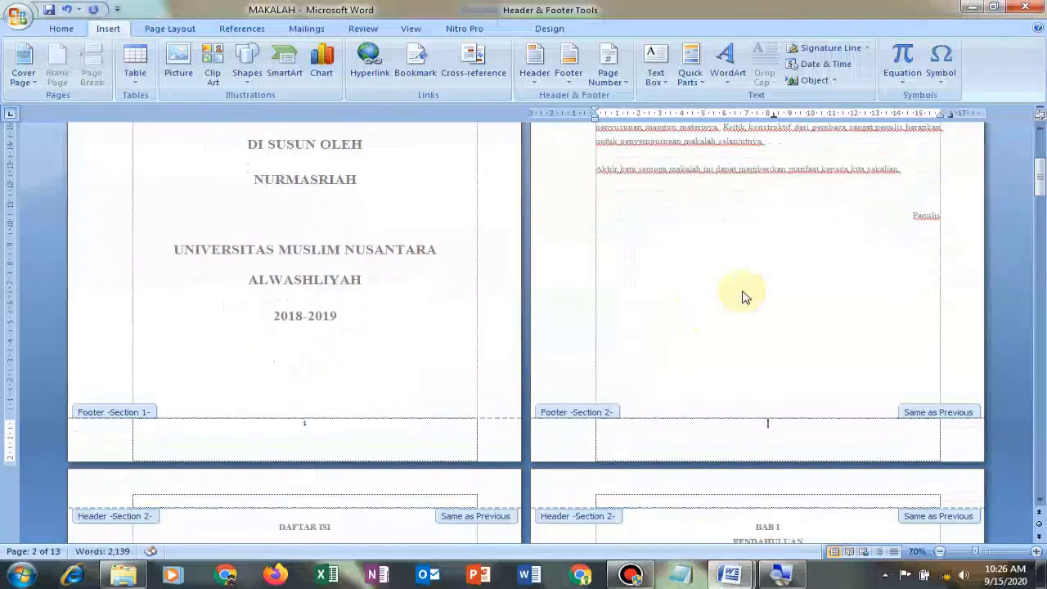
pyautogui.doubleClick(743, 290)
pyautogui.scroll(-3, 743, 290)
pyautogui.scroll(-4, 760, 306)
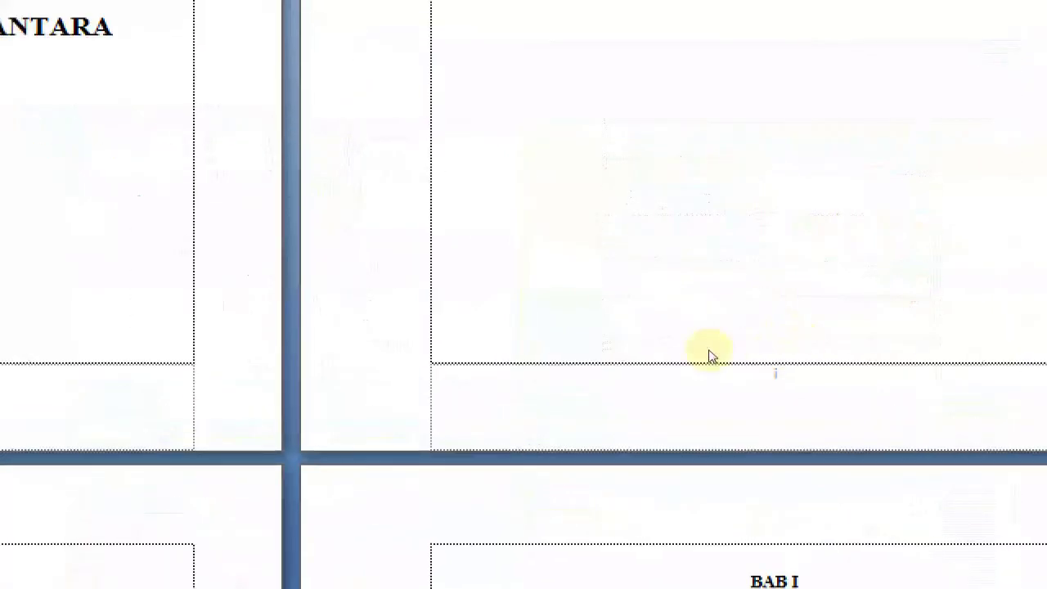
pyautogui.scroll(-3, 279, 422)
pyautogui.scroll(-2, 279, 422)
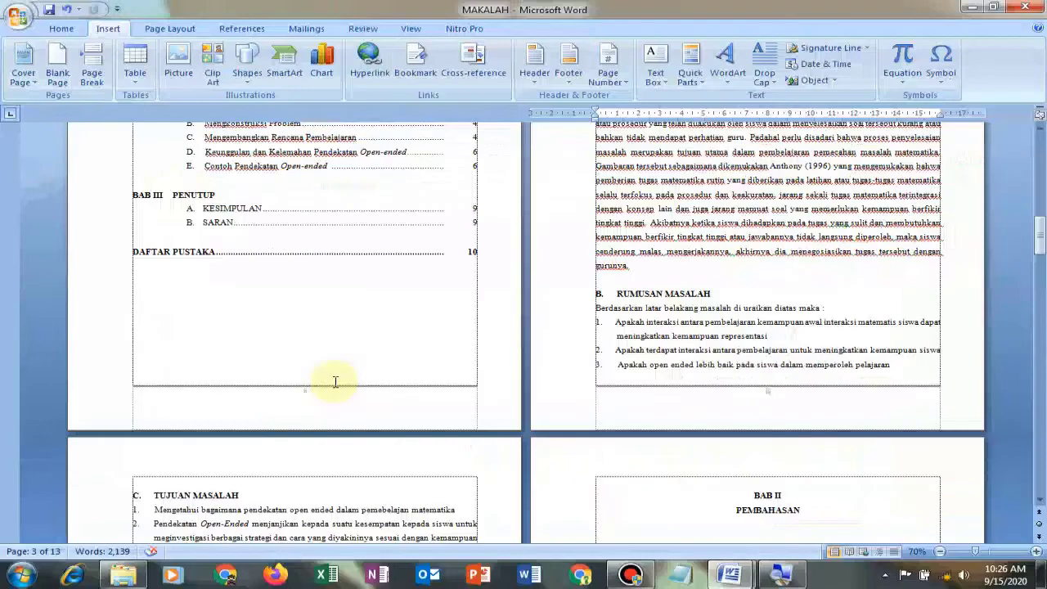
pyautogui.scroll(2, 332, 372)
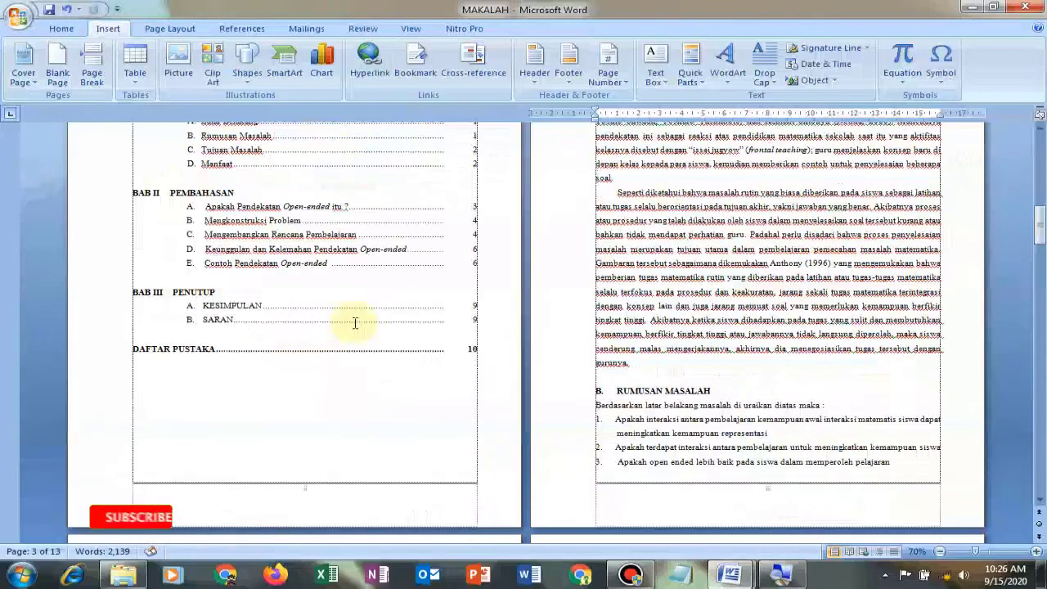
pyautogui.scroll(1, 584, 238)
pyautogui.scroll(1, 584, 238)
pyautogui.scroll(1, 735, 217)
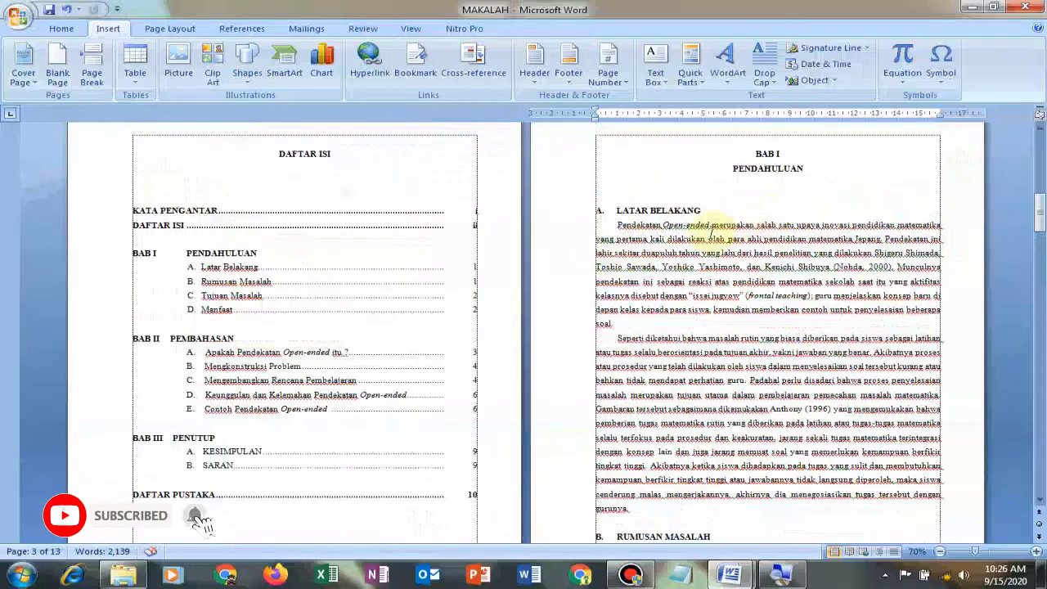
pyautogui.scroll(-2, 789, 261)
pyautogui.scroll(-3, 801, 266)
pyautogui.scroll(-1, 809, 269)
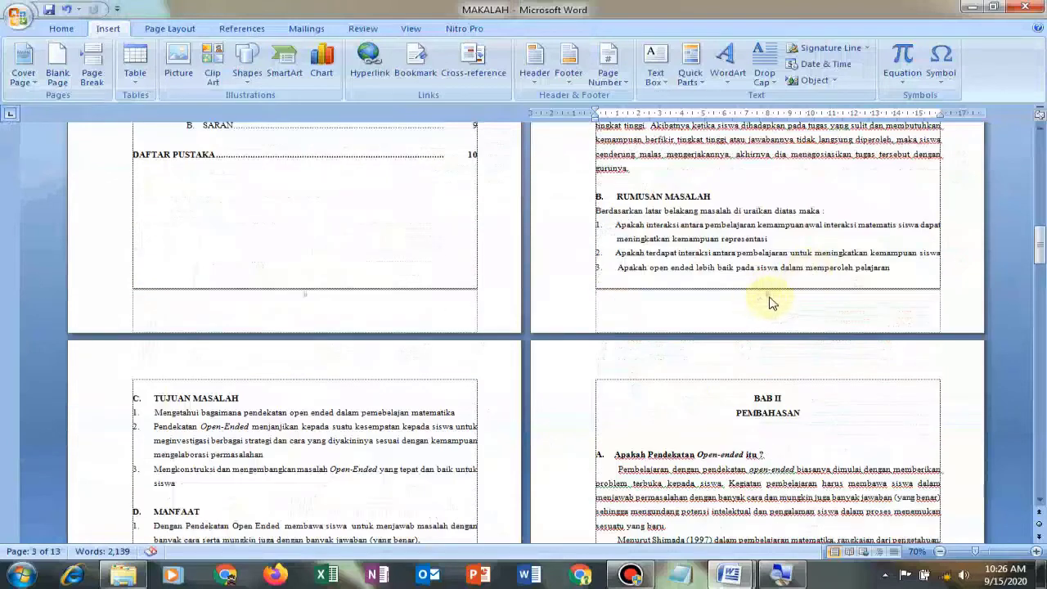
pyautogui.scroll(-3, 769, 302)
pyautogui.scroll(2, 769, 301)
pyautogui.scroll(2, 769, 298)
pyautogui.scroll(3, 769, 298)
pyautogui.scroll(2, 817, 278)
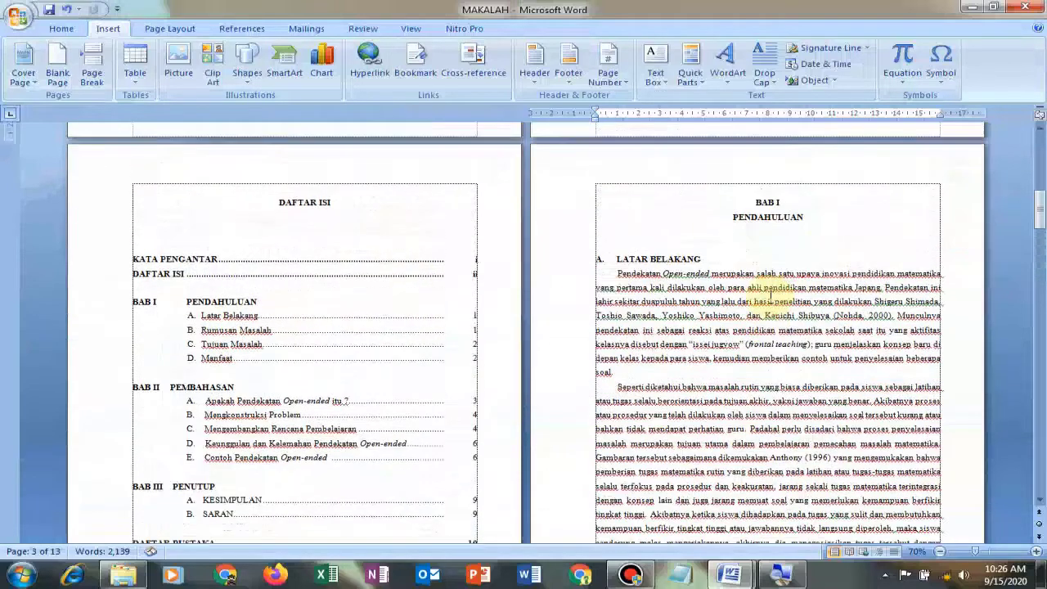
# Delete the empty line above the BAB I heading.
pyautogui.click(754, 226)
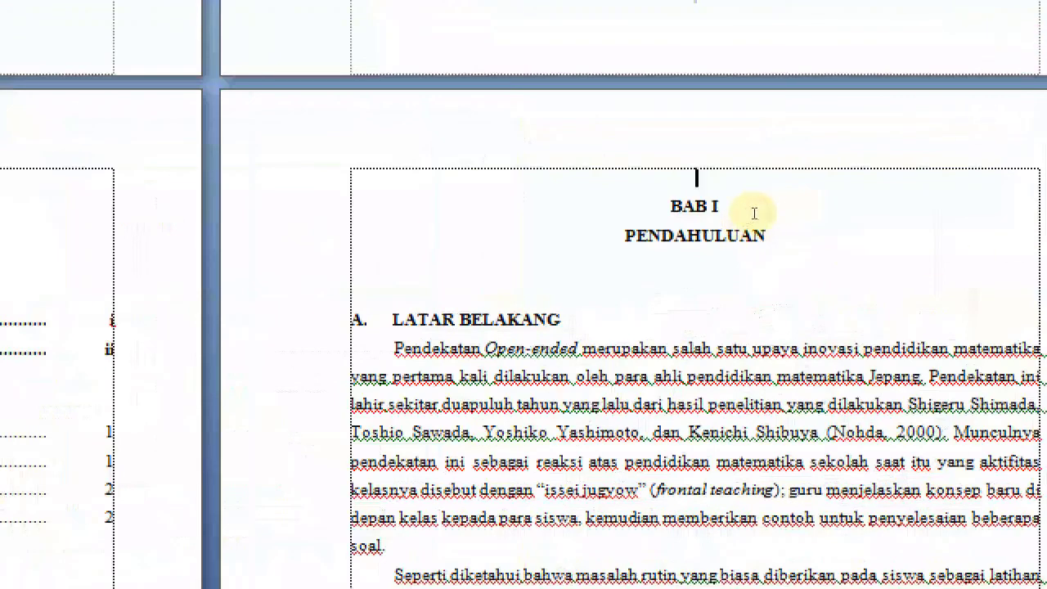
pyautogui.press('BackSpace')
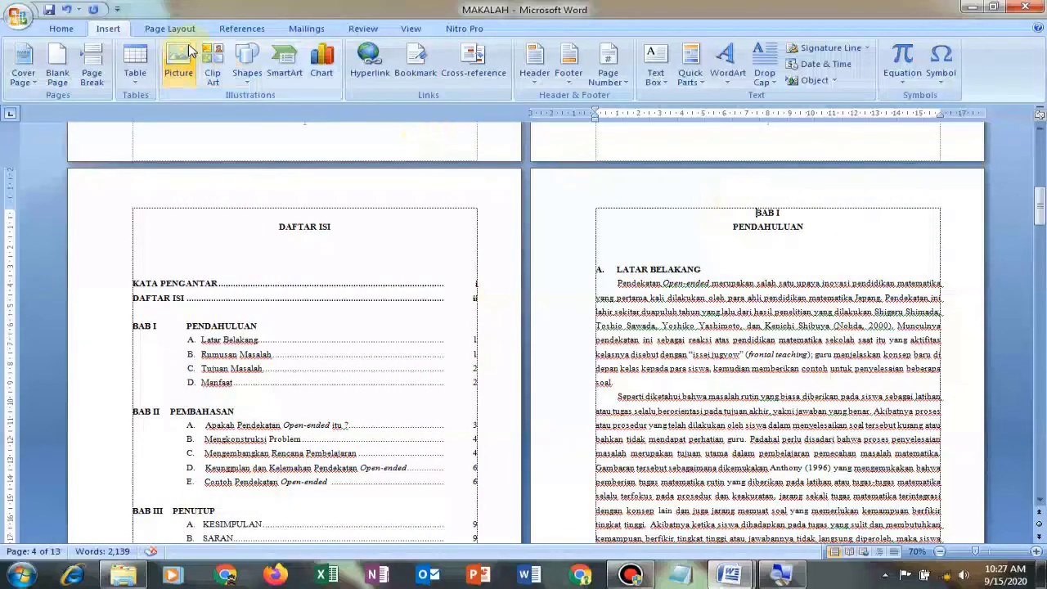
pyautogui.click(170, 29)
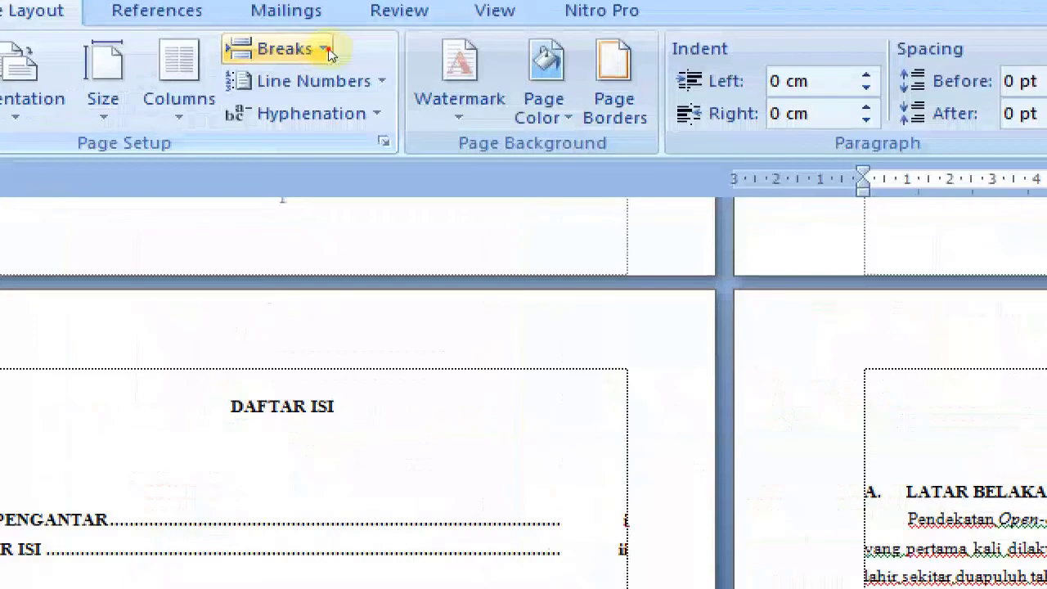
# Insert a Next Page section break before BAB I and scroll to its footer.
pyautogui.click(325, 49)
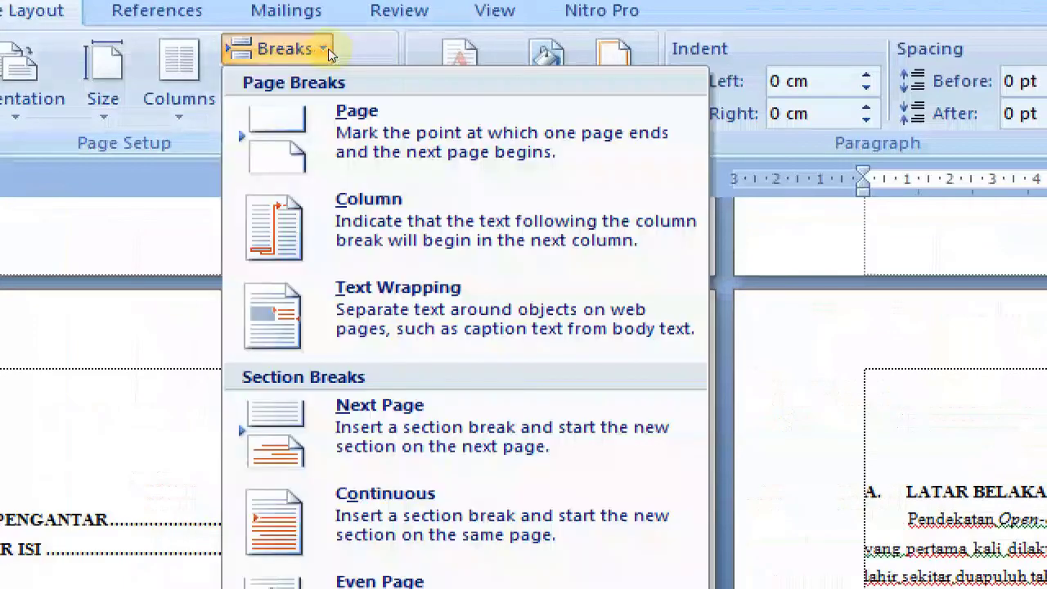
pyautogui.click(357, 245)
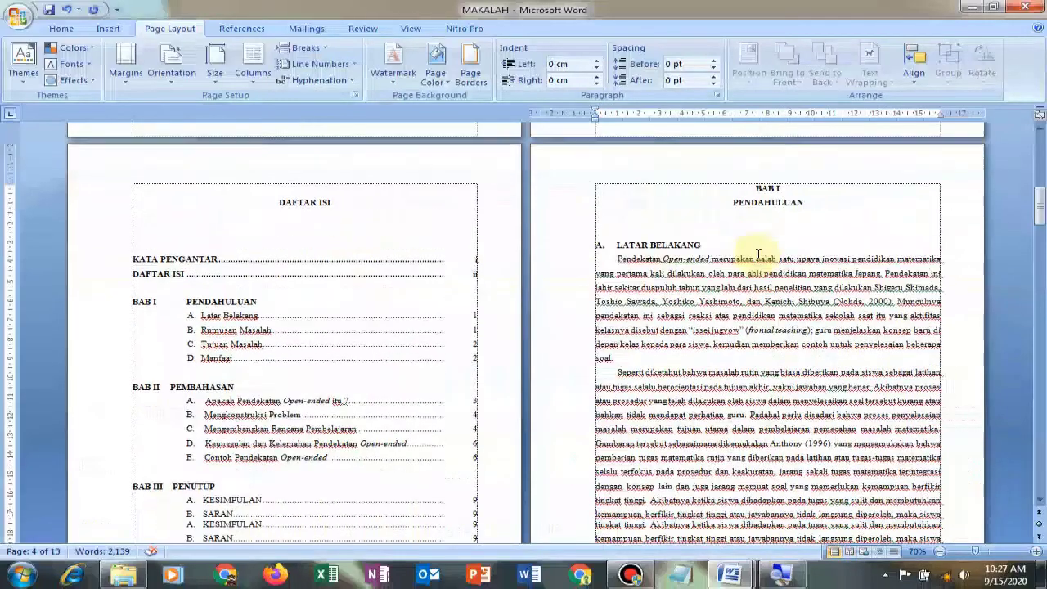
pyautogui.scroll(-3, 756, 260)
pyautogui.scroll(-2, 753, 261)
pyautogui.scroll(-2, 740, 262)
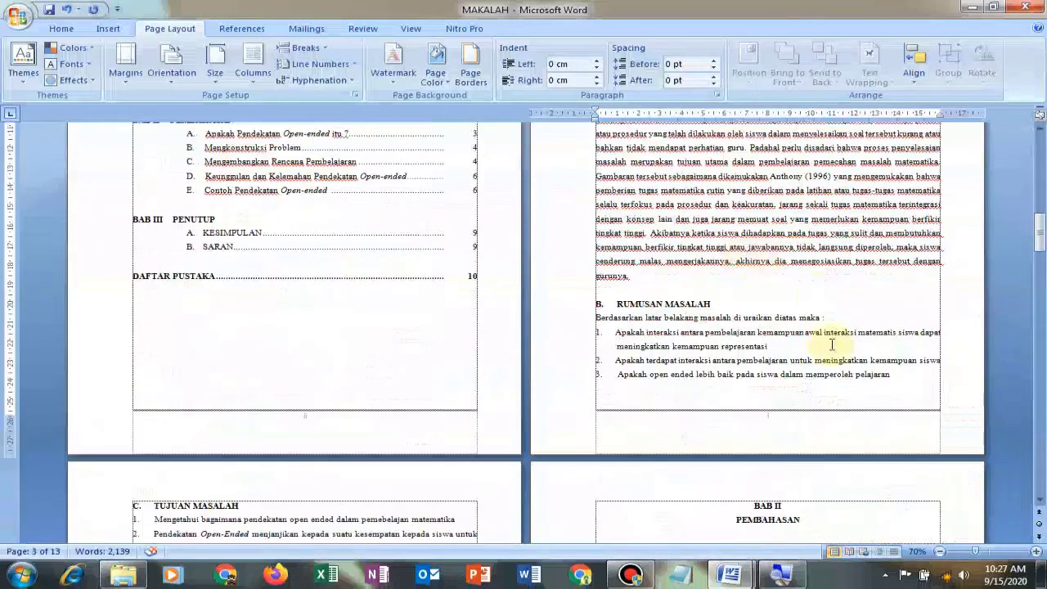
# Format the BAB I section footer page numbers as Arabic 1, 2, 3, starting at 1.
pyautogui.doubleClick(769, 421)
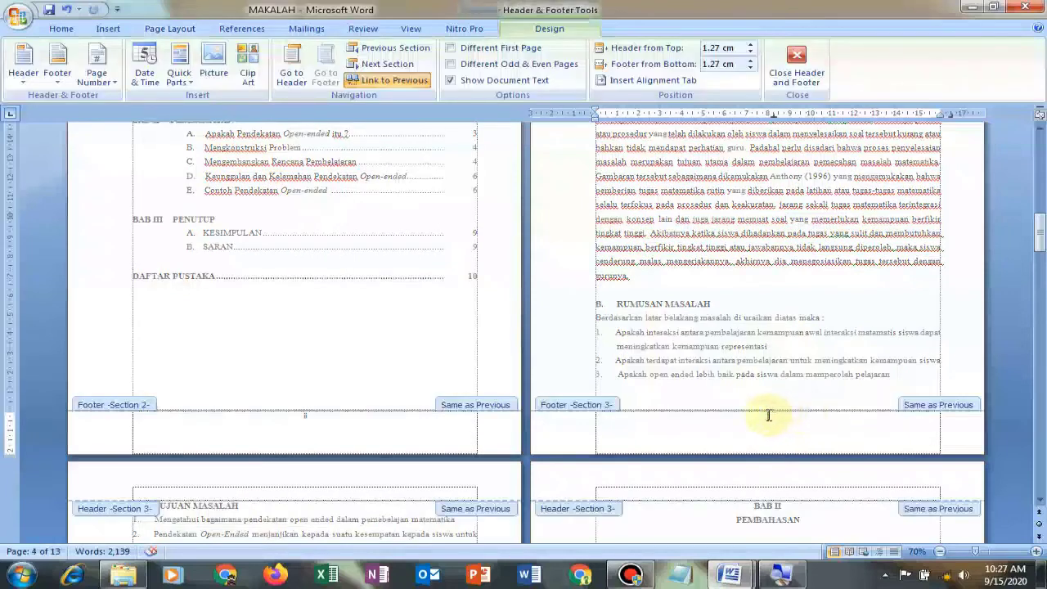
pyautogui.click(771, 416)
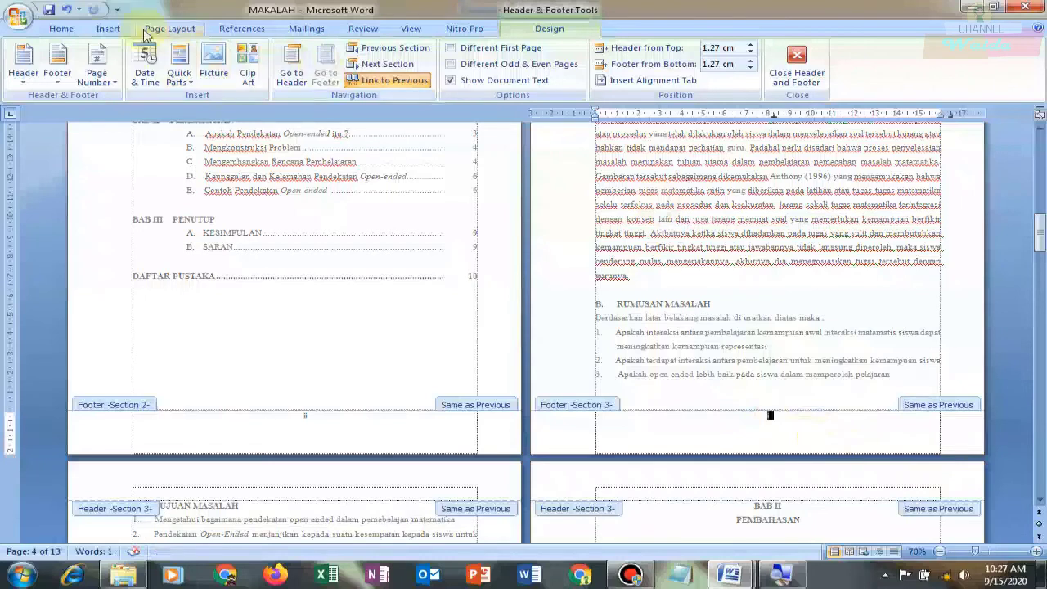
pyautogui.click(108, 29)
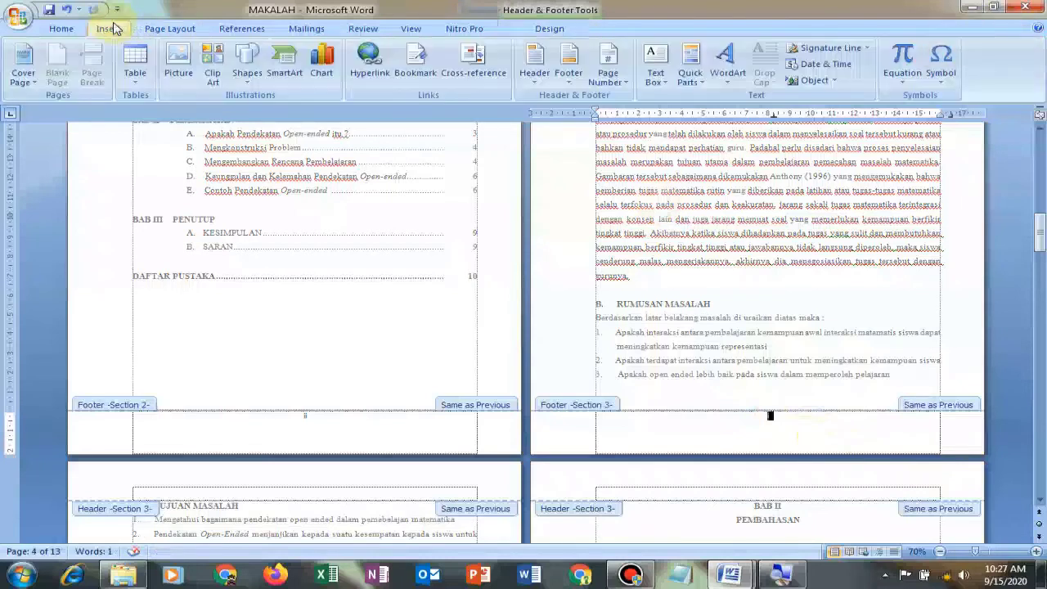
pyautogui.click(626, 85)
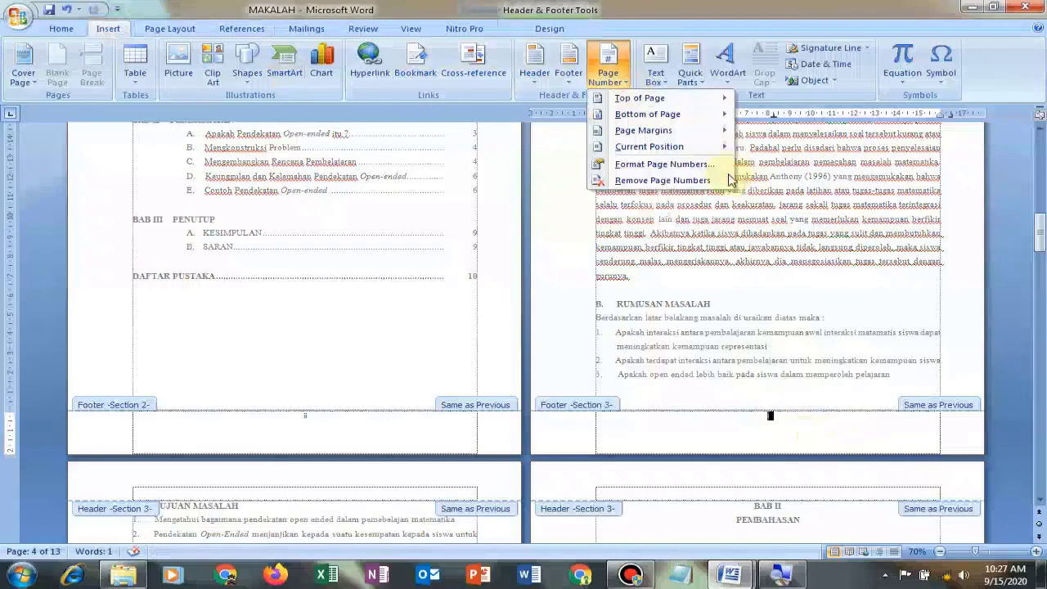
pyautogui.click(708, 171)
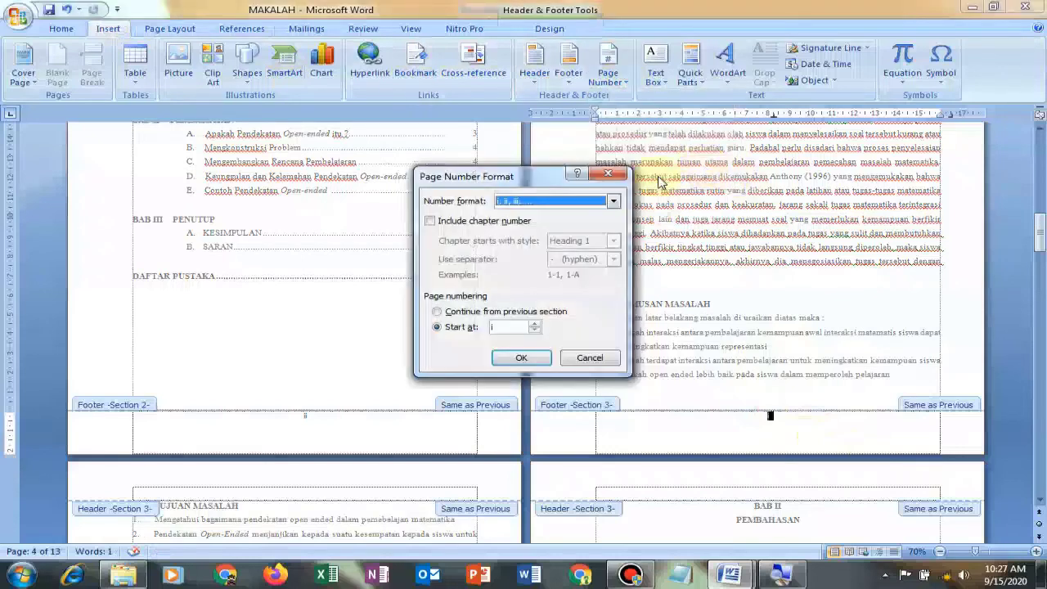
pyautogui.click(614, 201)
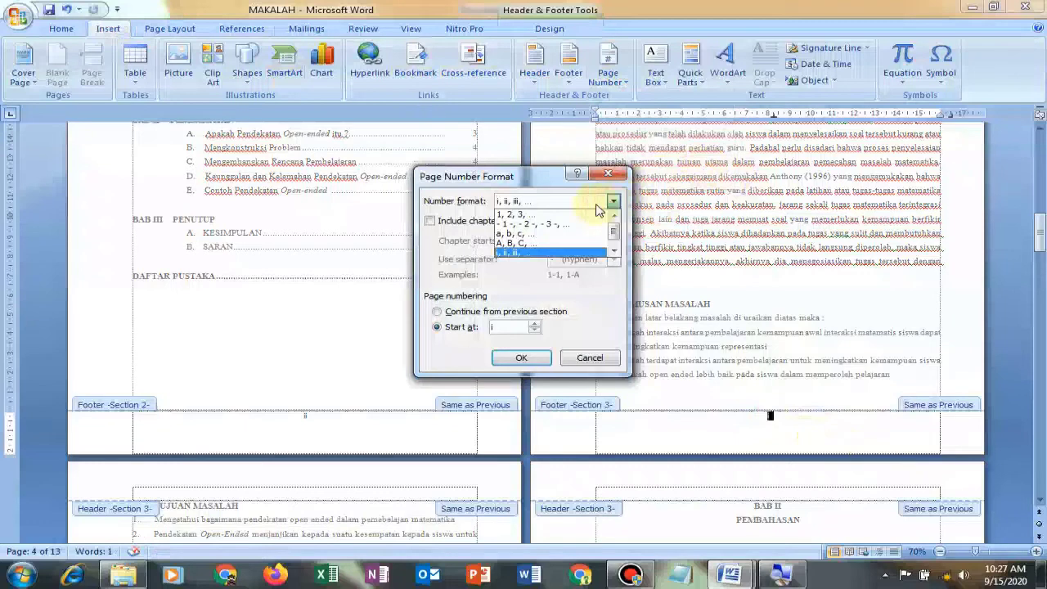
pyautogui.click(538, 214)
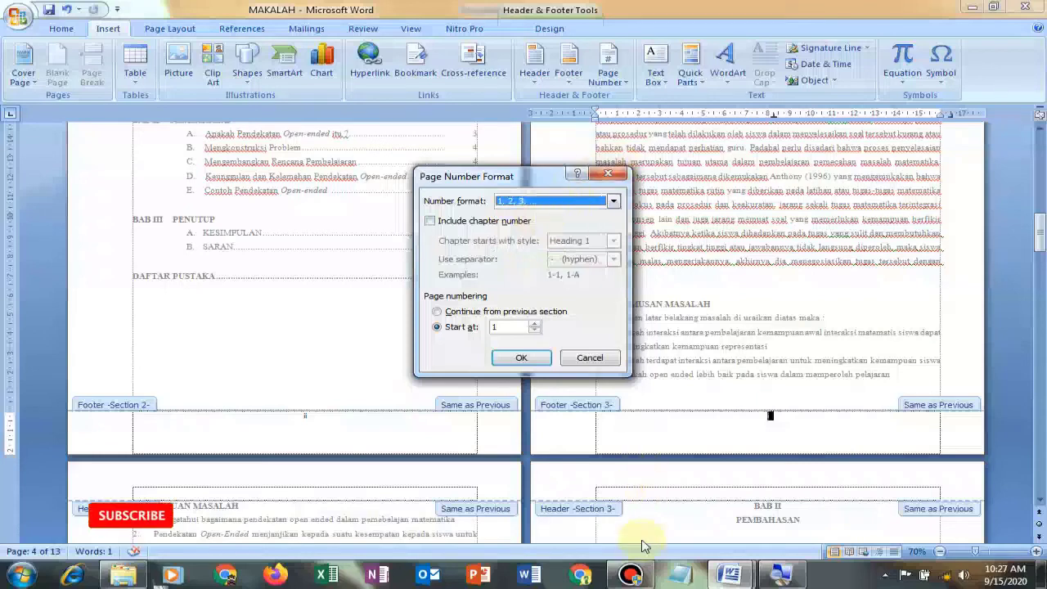
pyautogui.click(631, 574)
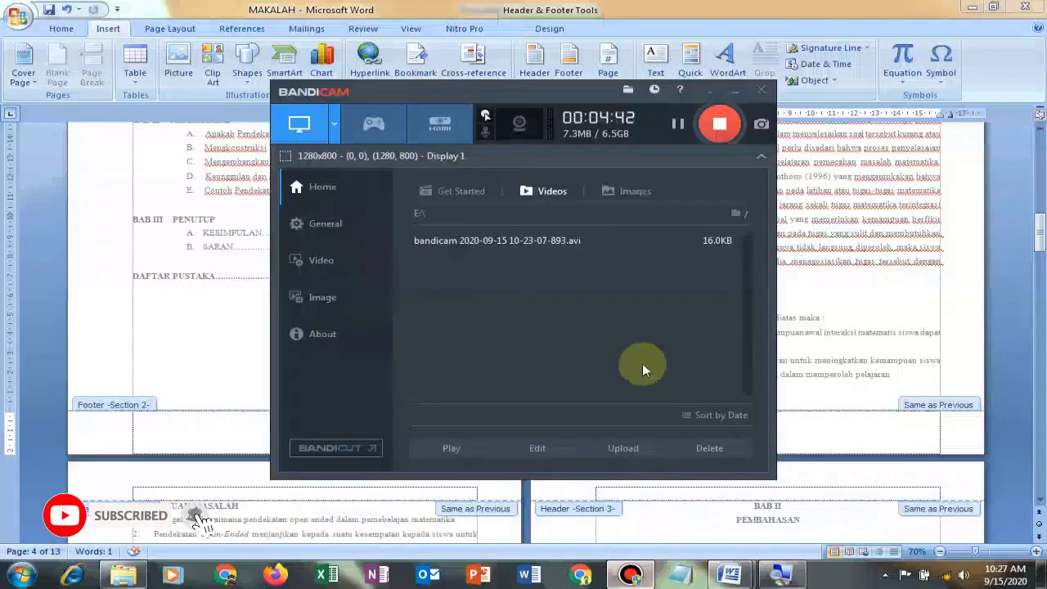
pyautogui.click(719, 122)
pyautogui.click(719, 123)
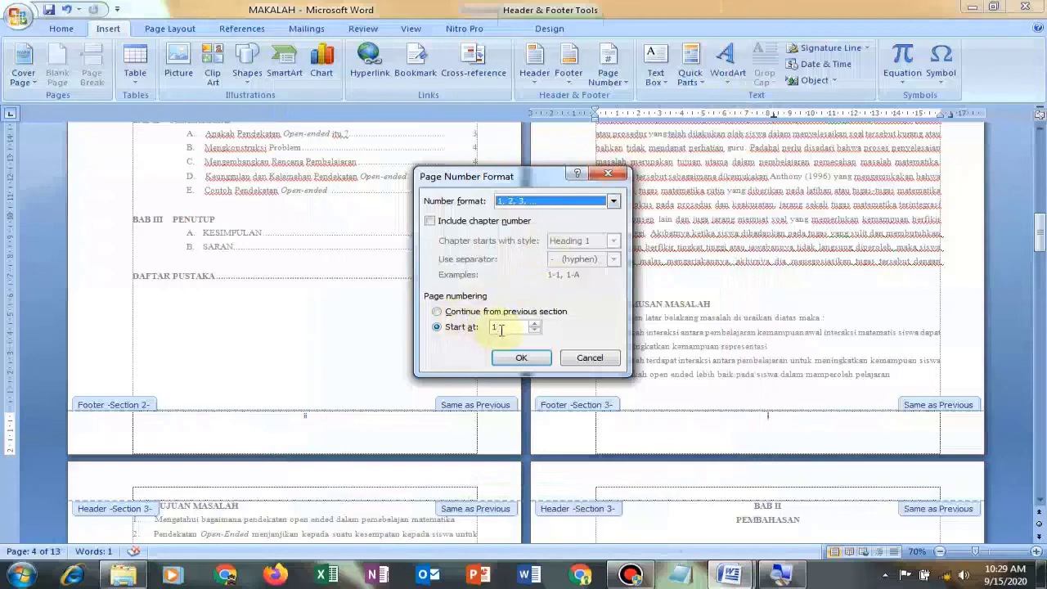
pyautogui.click(510, 359)
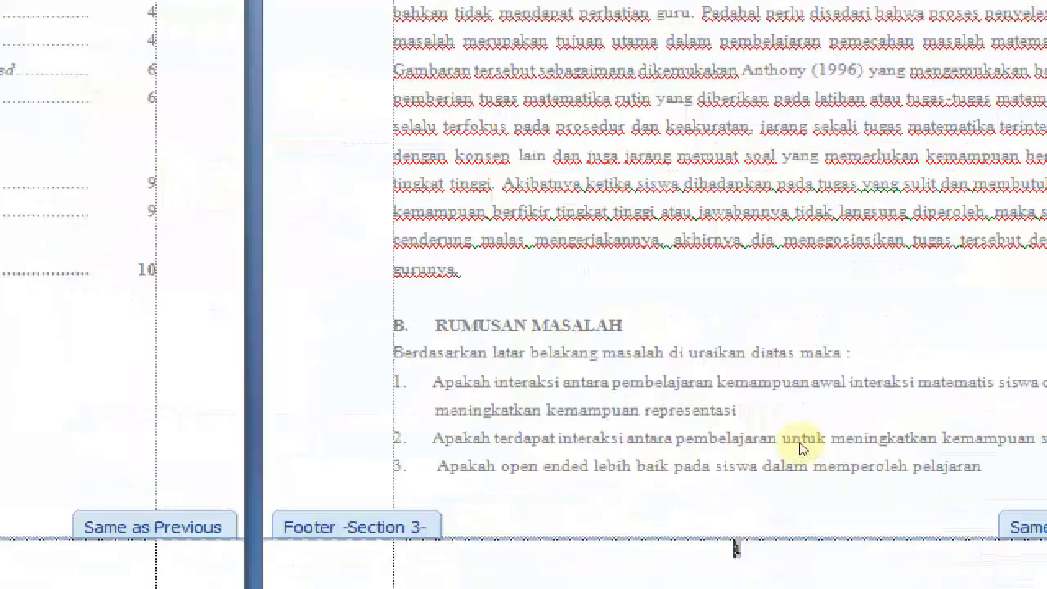
pyautogui.scroll(-1, 799, 448)
pyautogui.scroll(-3, 799, 448)
pyautogui.scroll(-3, 331, 474)
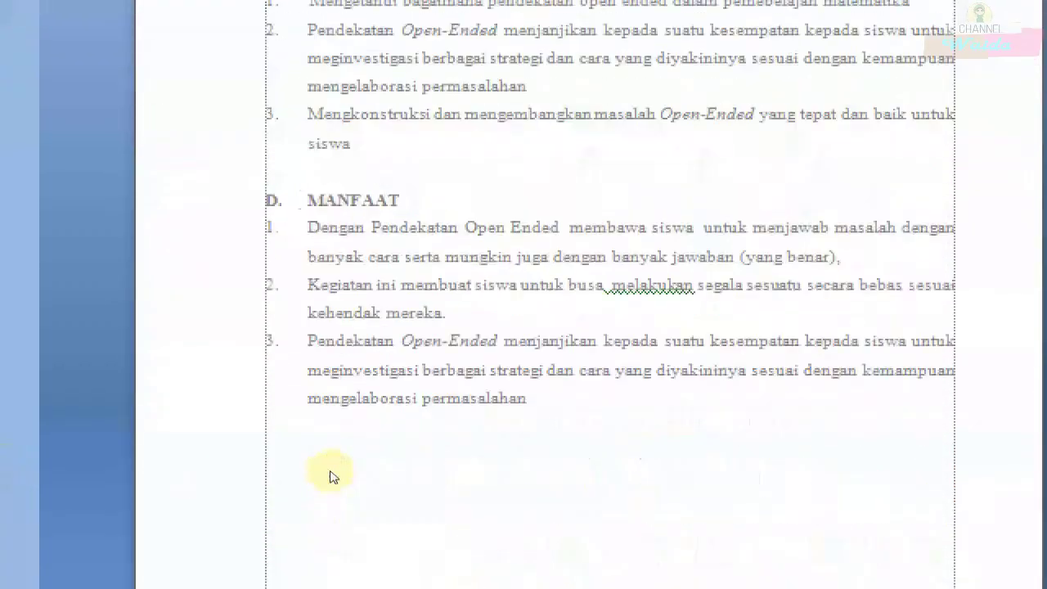
pyautogui.scroll(-3, 331, 474)
pyautogui.scroll(-3, 332, 474)
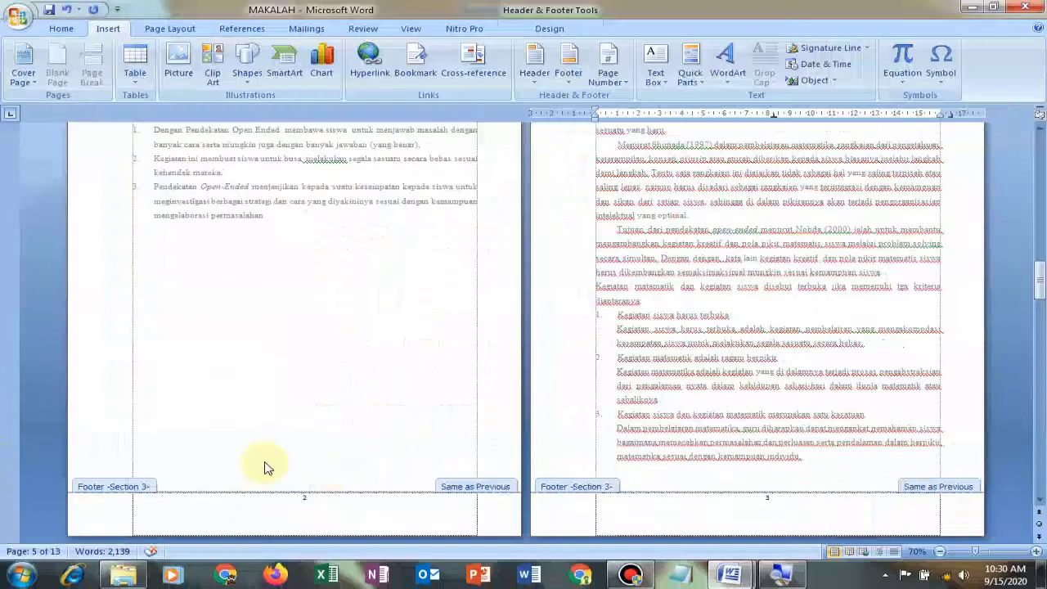
pyautogui.scroll(-3, 346, 404)
pyautogui.scroll(-5, 346, 391)
pyautogui.scroll(-3, 345, 391)
pyautogui.scroll(-3, 346, 380)
pyautogui.scroll(-3, 346, 380)
pyautogui.scroll(-3, 346, 381)
pyautogui.scroll(-1, 344, 382)
pyautogui.scroll(-6, 344, 382)
pyautogui.scroll(-3, 344, 381)
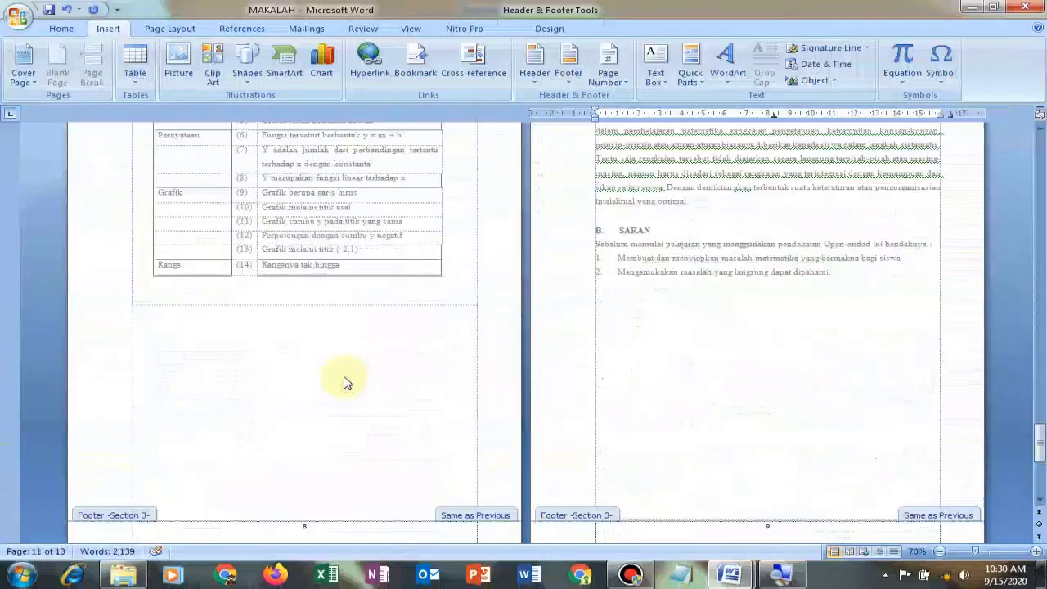
pyautogui.scroll(-9, 344, 381)
pyautogui.scroll(-5, 345, 381)
pyautogui.scroll(-5, 344, 379)
pyautogui.scroll(1, 343, 372)
pyautogui.scroll(10, 343, 368)
pyautogui.scroll(10, 350, 355)
pyautogui.scroll(10, 346, 350)
pyautogui.scroll(10, 350, 355)
pyautogui.scroll(5, 353, 360)
pyautogui.scroll(5, 351, 356)
pyautogui.scroll(5, 351, 353)
pyautogui.scroll(5, 352, 352)
pyautogui.scroll(5, 352, 352)
pyautogui.scroll(5, 351, 351)
pyautogui.scroll(5, 352, 353)
pyautogui.scroll(5, 353, 356)
pyautogui.scroll(3, 351, 356)
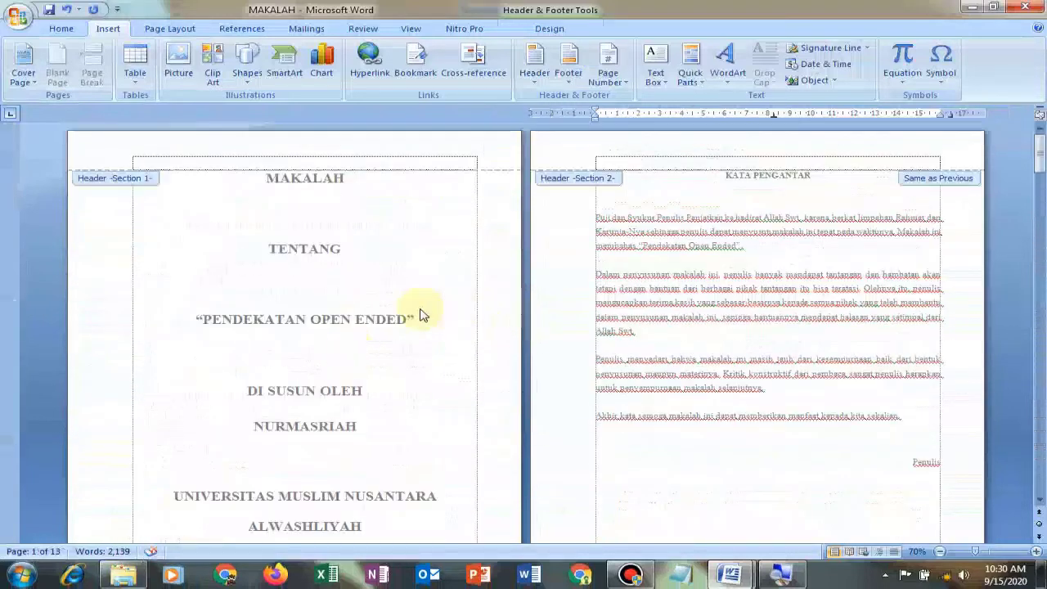
# Return to the body text, zoom to 124%, and open the cover page footer showing number 1.
pyautogui.doubleClick(421, 311)
pyautogui.scroll(3, 432, 327)
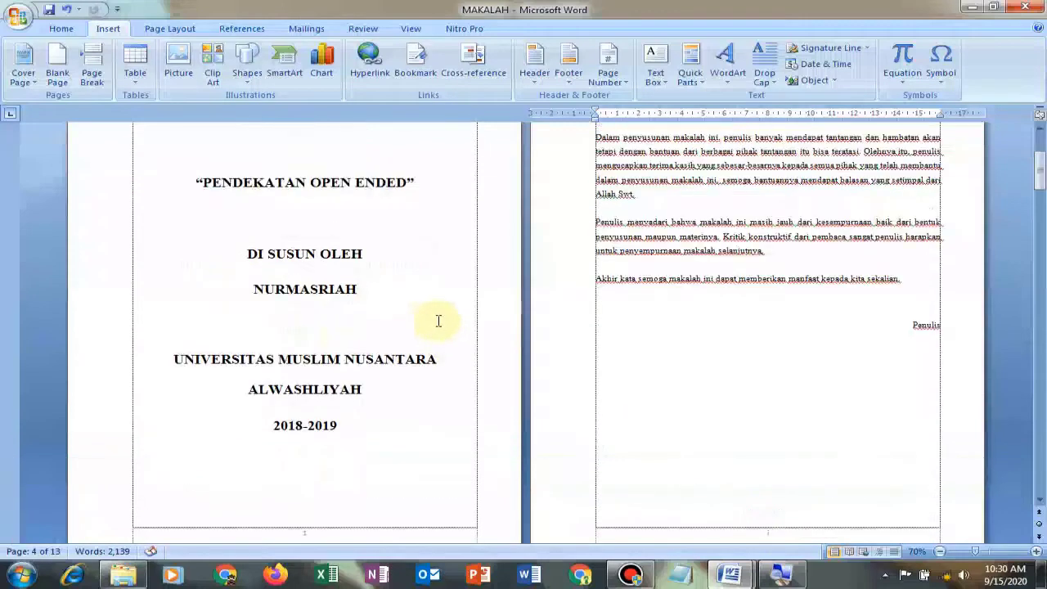
pyautogui.scroll(3, 436, 319)
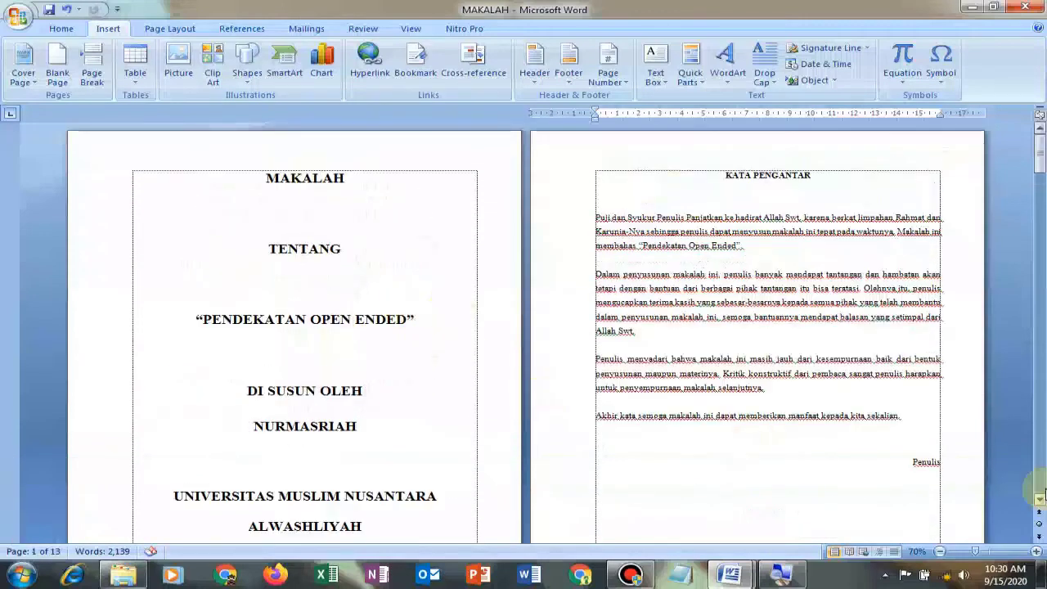
pyautogui.click(989, 551)
pyautogui.scroll(-3, 602, 451)
pyautogui.scroll(-5, 646, 450)
pyautogui.scroll(-1, 651, 451)
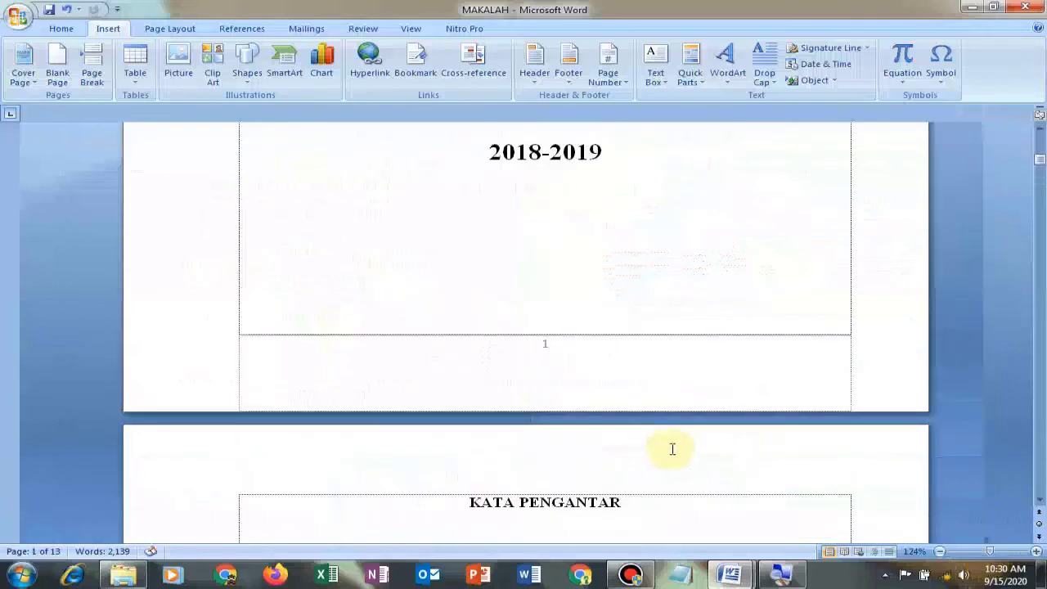
pyautogui.scroll(3, 570, 347)
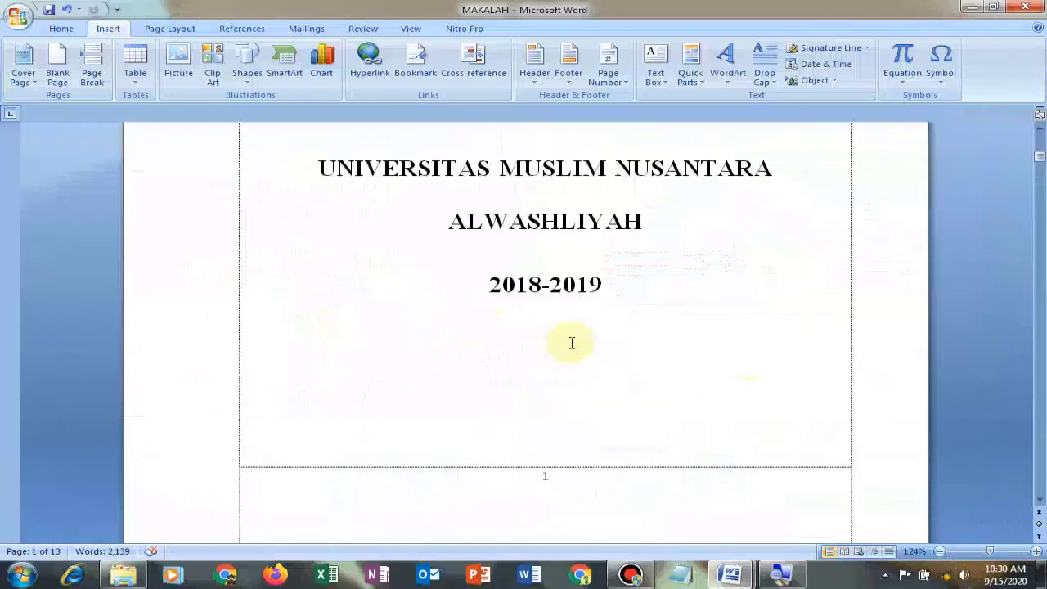
pyautogui.scroll(-2, 571, 342)
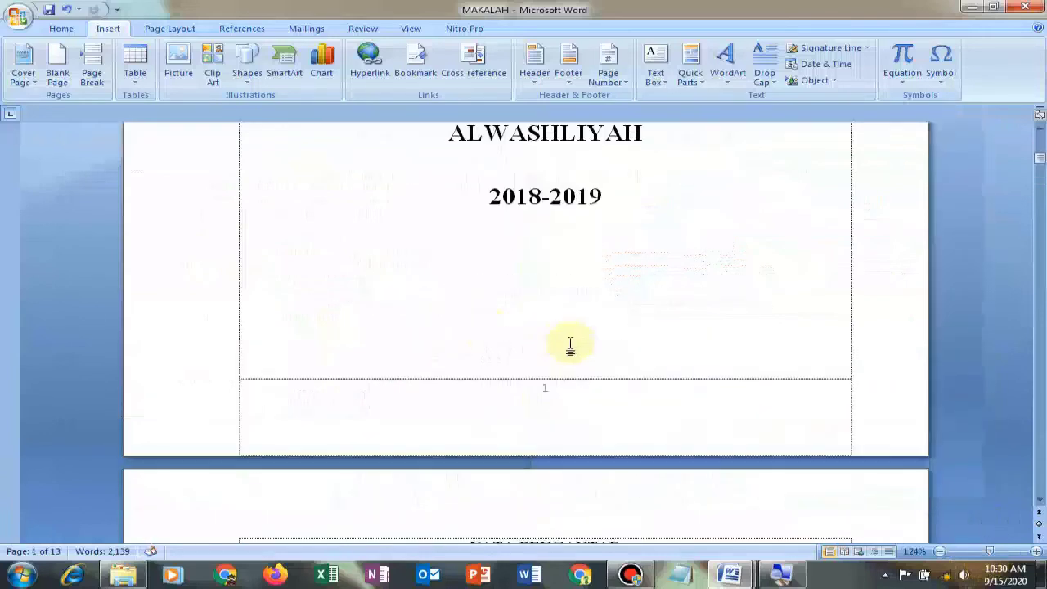
pyautogui.doubleClick(545, 391)
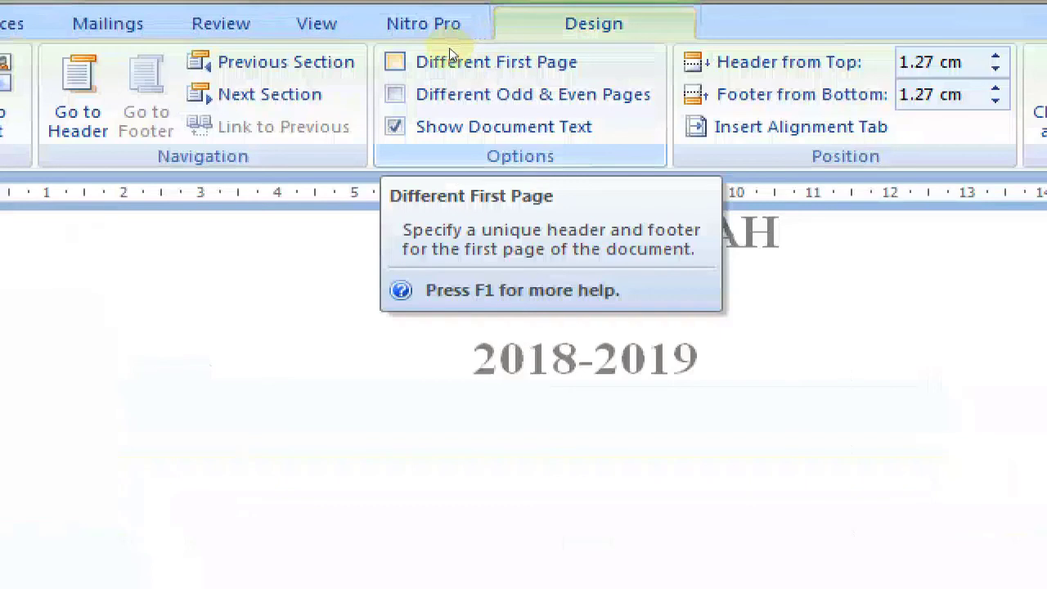
# Enable Different First Page to remove the cover's page number, then exit footer editing.
pyautogui.click(448, 54)
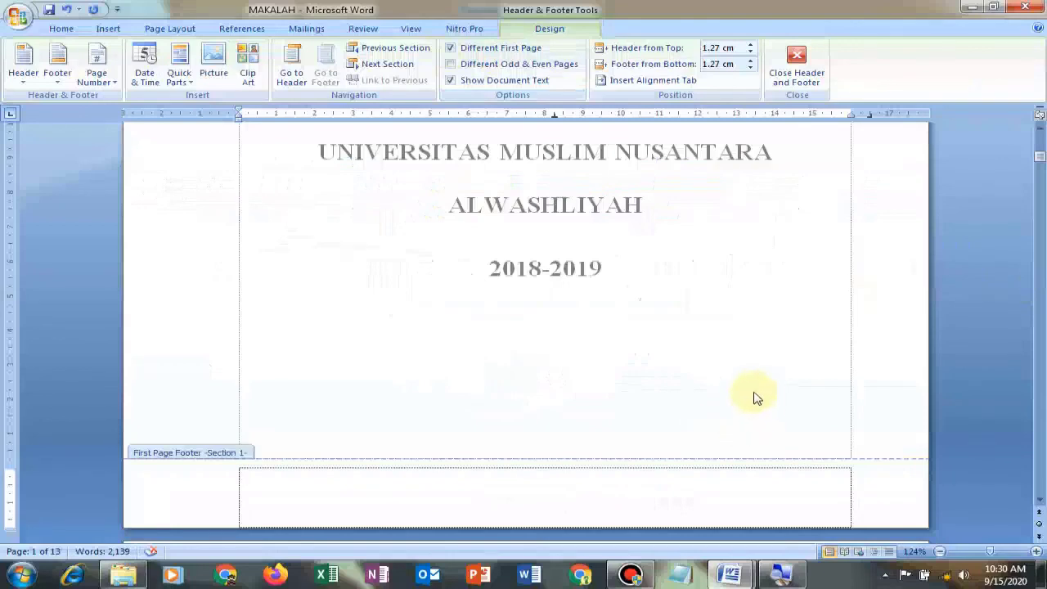
pyautogui.scroll(-3, 755, 397)
pyautogui.press('Escape')
pyautogui.scroll(10, 753, 395)
pyautogui.scroll(5, 753, 390)
pyautogui.scroll(5, 751, 386)
pyautogui.scroll(5, 748, 385)
pyautogui.scroll(5, 749, 384)
pyautogui.scroll(5, 749, 384)
pyautogui.scroll(5, 749, 383)
pyautogui.scroll(5, 749, 382)
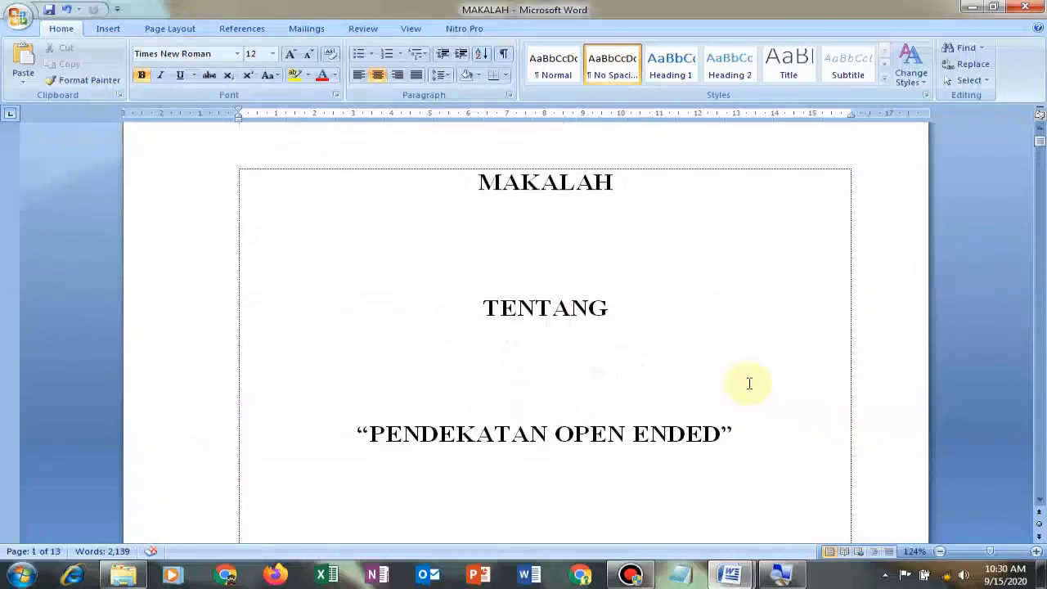
# Scroll through the whole MAKALAH document to verify the Roman and Arabic page numbers.
pyautogui.keyDown('ctrl'); pyautogui.scroll(-1, 749, 384); pyautogui.keyUp('ctrl')
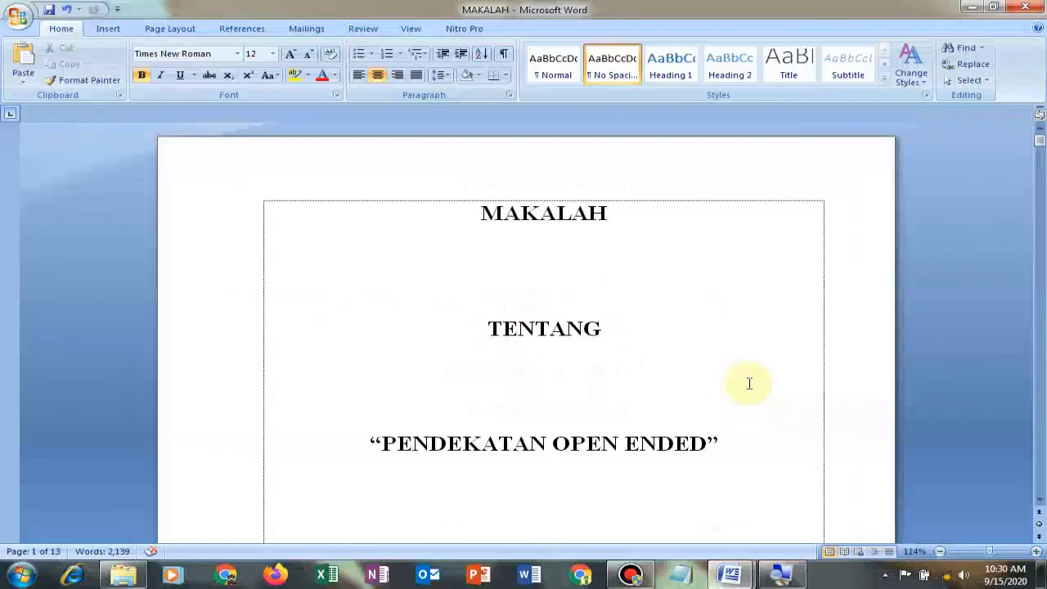
pyautogui.keyDown('ctrl'); pyautogui.scroll(-1, 749, 383); pyautogui.keyUp('ctrl')
pyautogui.scroll(-5, 749, 384)
pyautogui.scroll(-2, 746, 382)
pyautogui.keyDown('ctrl'); pyautogui.scroll(-1, 739, 384); pyautogui.keyUp('ctrl')
pyautogui.scroll(-3, 739, 385)
pyautogui.scroll(-3, 739, 385)
pyautogui.scroll(-6, 739, 385)
pyautogui.scroll(-6, 739, 385)
pyautogui.scroll(-2, 739, 385)
pyautogui.scroll(-4, 739, 385)
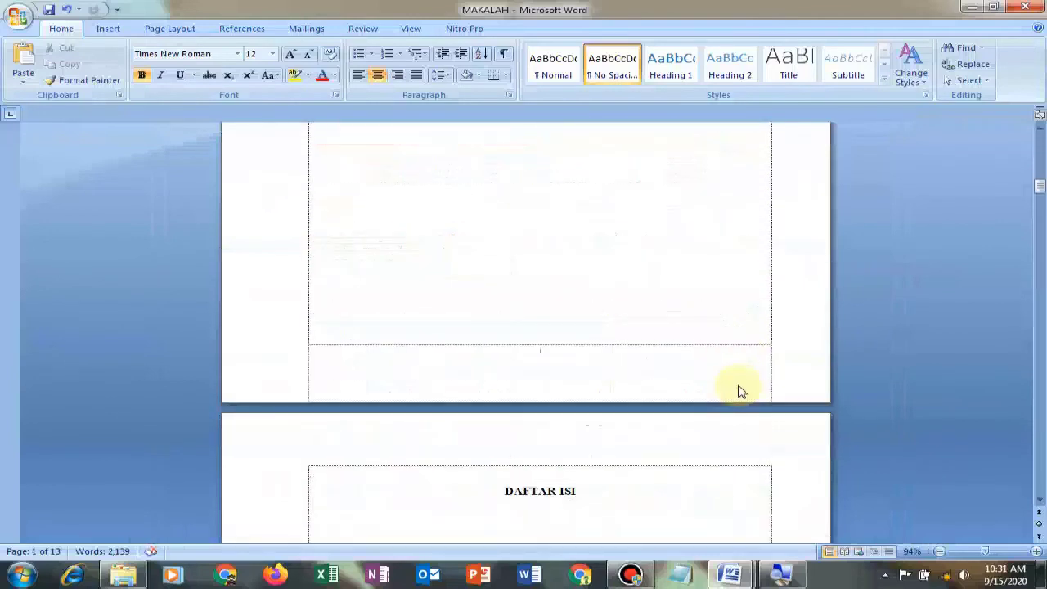
pyautogui.scroll(-4, 568, 385)
pyautogui.scroll(-7, 570, 386)
pyautogui.scroll(-7, 571, 386)
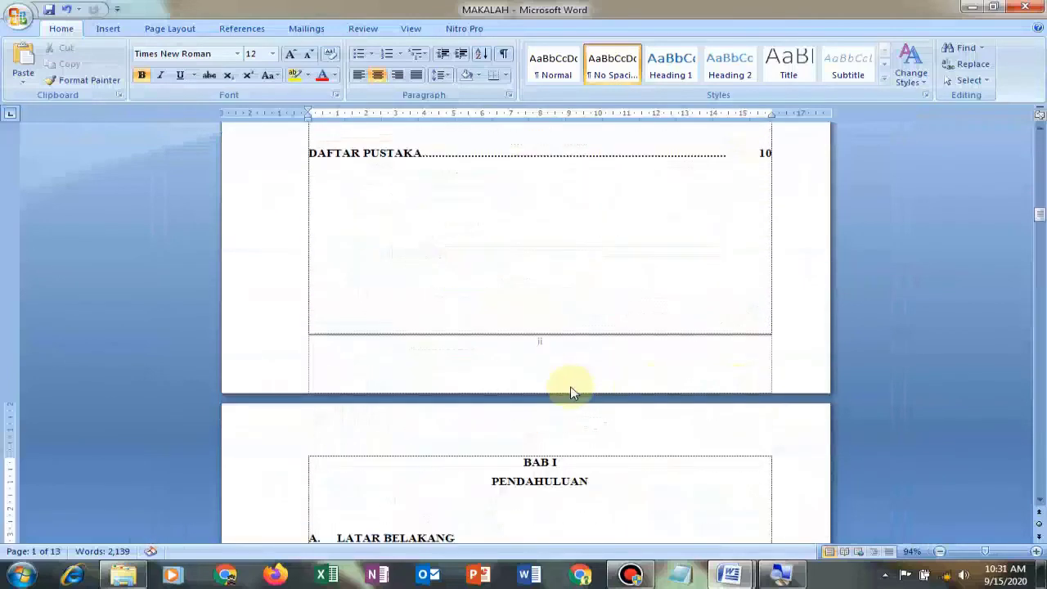
pyautogui.scroll(-4, 571, 387)
pyautogui.scroll(-3, 571, 386)
pyautogui.scroll(-4, 571, 387)
pyautogui.scroll(-3, 570, 387)
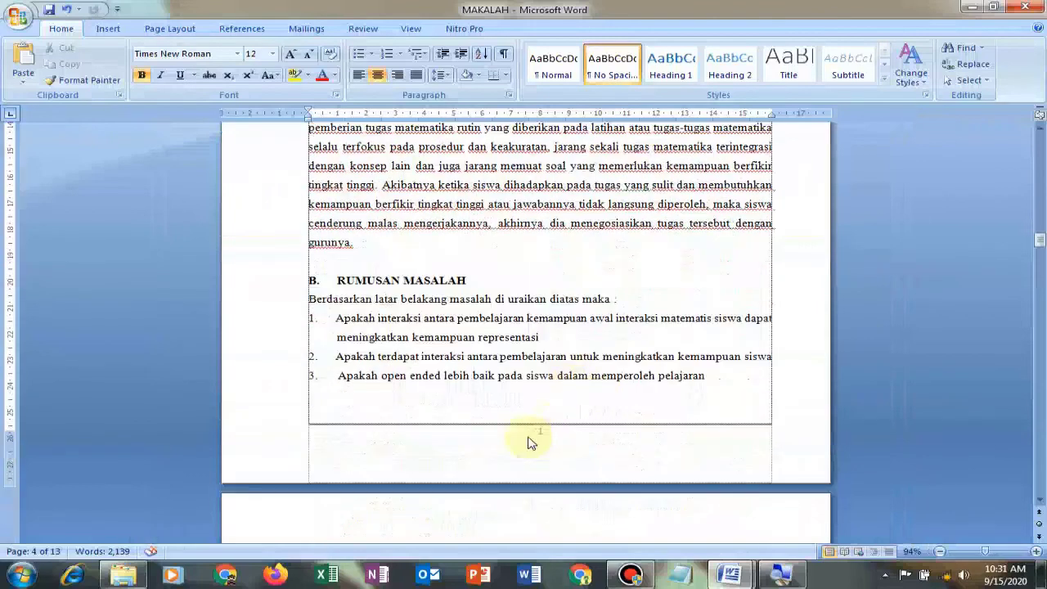
pyautogui.scroll(-3, 528, 442)
pyautogui.scroll(-4, 527, 441)
pyautogui.scroll(-4, 527, 441)
pyautogui.scroll(-5, 527, 442)
pyautogui.scroll(-5, 528, 439)
pyautogui.scroll(-4, 527, 439)
pyautogui.scroll(-4, 528, 439)
pyautogui.scroll(-4, 530, 437)
pyautogui.scroll(-5, 530, 438)
pyautogui.scroll(-5, 530, 438)
pyautogui.scroll(-5, 531, 438)
pyautogui.scroll(-4, 536, 440)
pyautogui.scroll(-5, 536, 439)
pyautogui.scroll(-5, 536, 440)
pyautogui.scroll(-4, 536, 437)
pyautogui.scroll(-4, 535, 434)
pyautogui.scroll(-5, 535, 434)
pyautogui.scroll(-4, 535, 434)
pyautogui.scroll(-3, 534, 434)
pyautogui.scroll(-2, 534, 434)
pyautogui.scroll(-3, 535, 434)
pyautogui.scroll(-1, 535, 434)
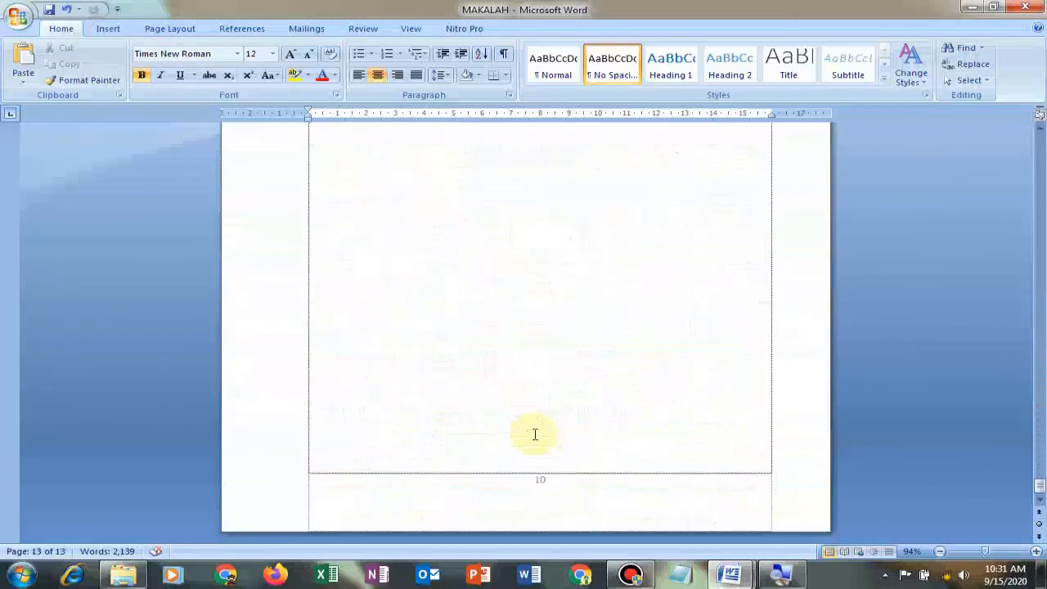
pyautogui.keyDown('ctrl'); pyautogui.scroll(-1, 535, 435); pyautogui.keyUp('ctrl')
# Return to the top, then minimize both the MAKALAH and Document1 windows.
pyautogui.scroll(5, 533, 439)
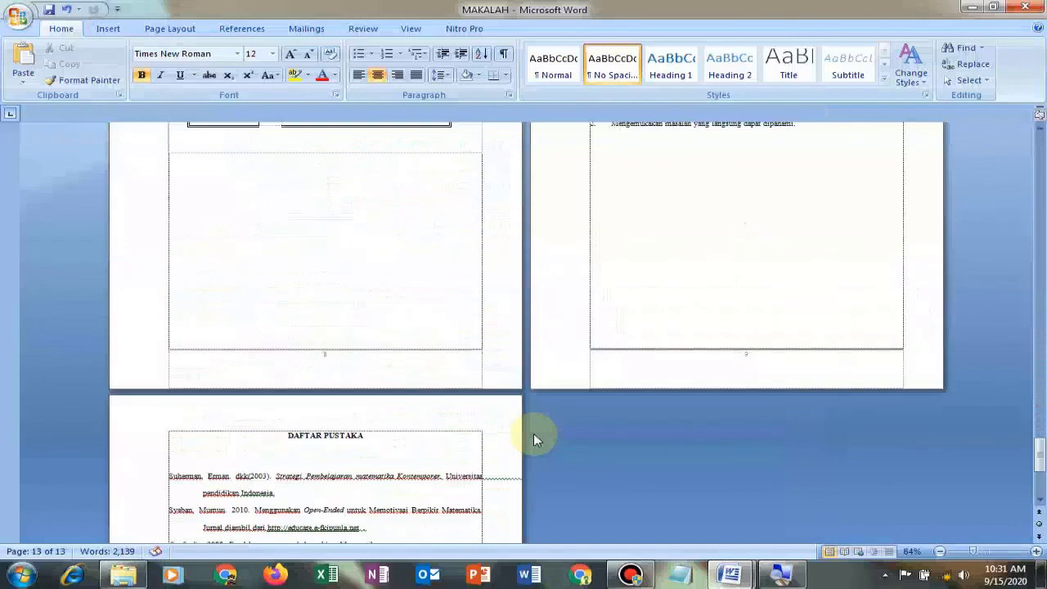
pyautogui.scroll(5, 533, 439)
pyautogui.scroll(5, 532, 439)
pyautogui.scroll(5, 528, 439)
pyautogui.scroll(5, 528, 440)
pyautogui.scroll(5, 528, 439)
pyautogui.scroll(5, 529, 439)
pyautogui.scroll(5, 528, 439)
pyautogui.scroll(5, 528, 439)
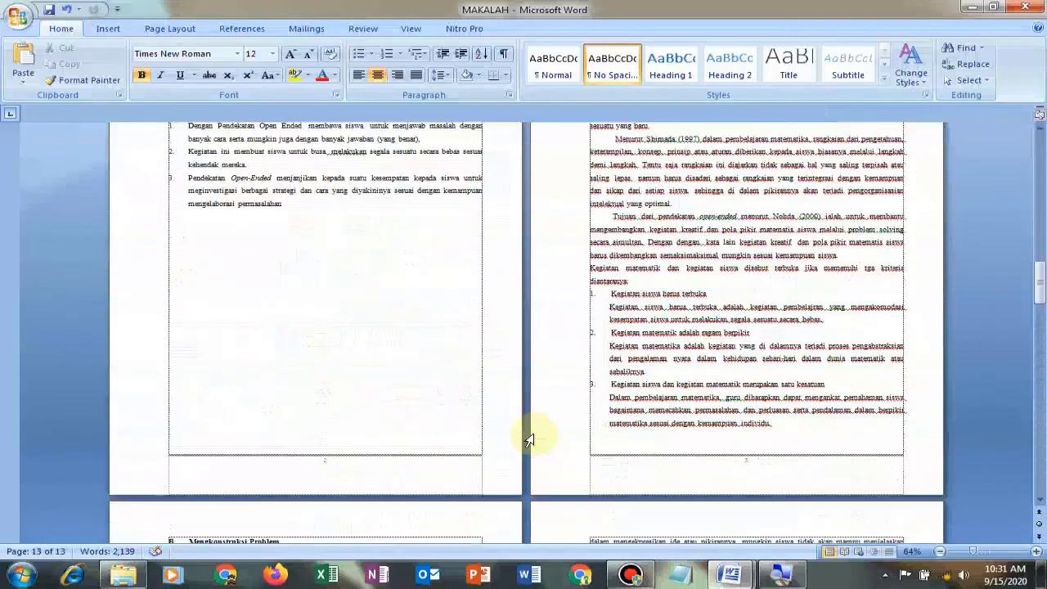
pyautogui.scroll(5, 528, 439)
pyautogui.scroll(5, 529, 439)
pyautogui.scroll(5, 528, 440)
pyautogui.scroll(5, 528, 439)
pyautogui.scroll(3, 528, 439)
pyautogui.scroll(3, 529, 439)
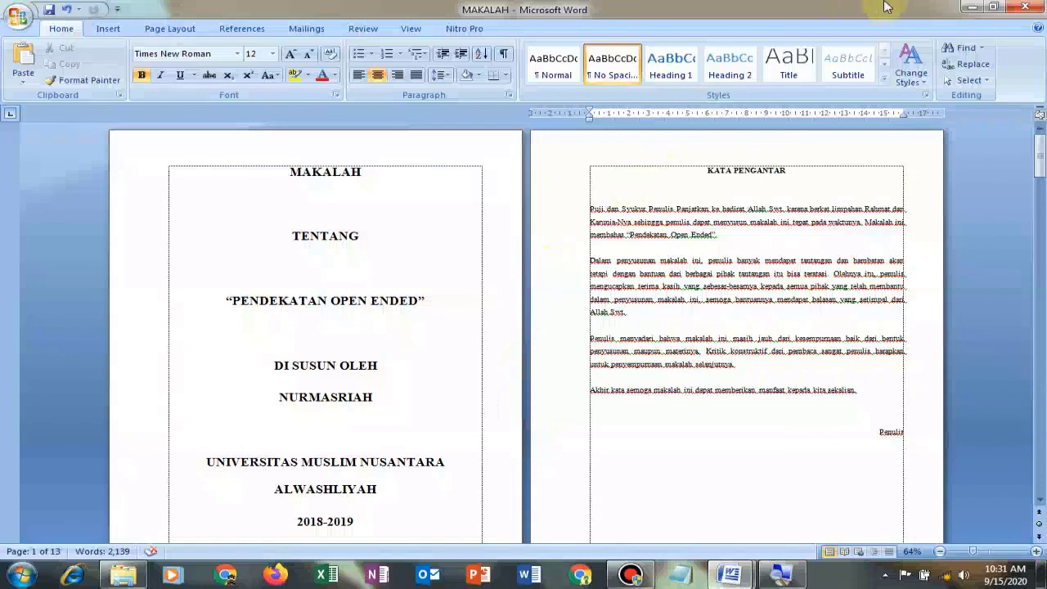
pyautogui.click(967, 10)
pyautogui.click(967, 10)
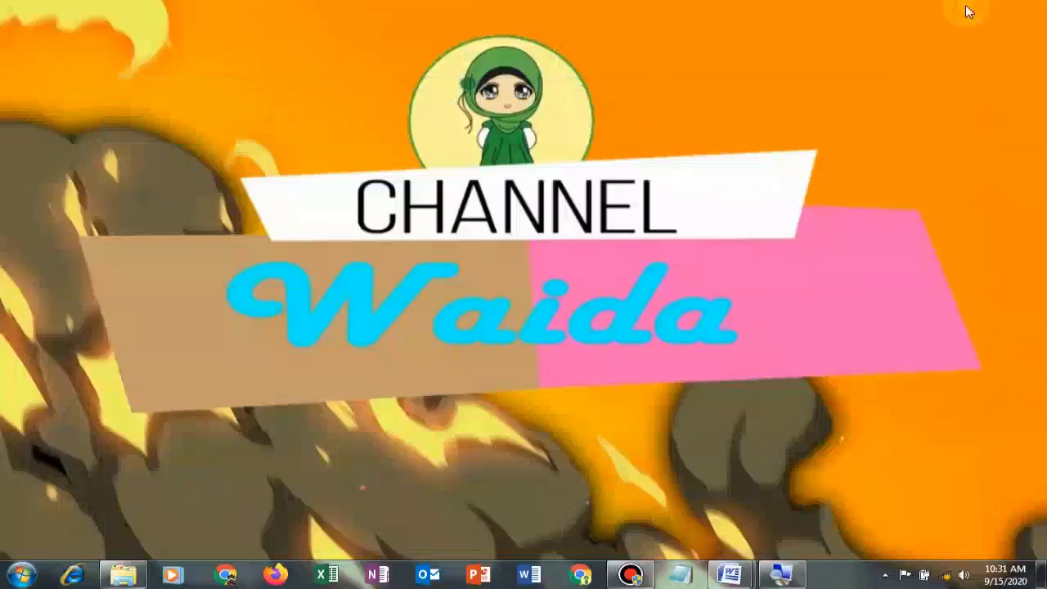